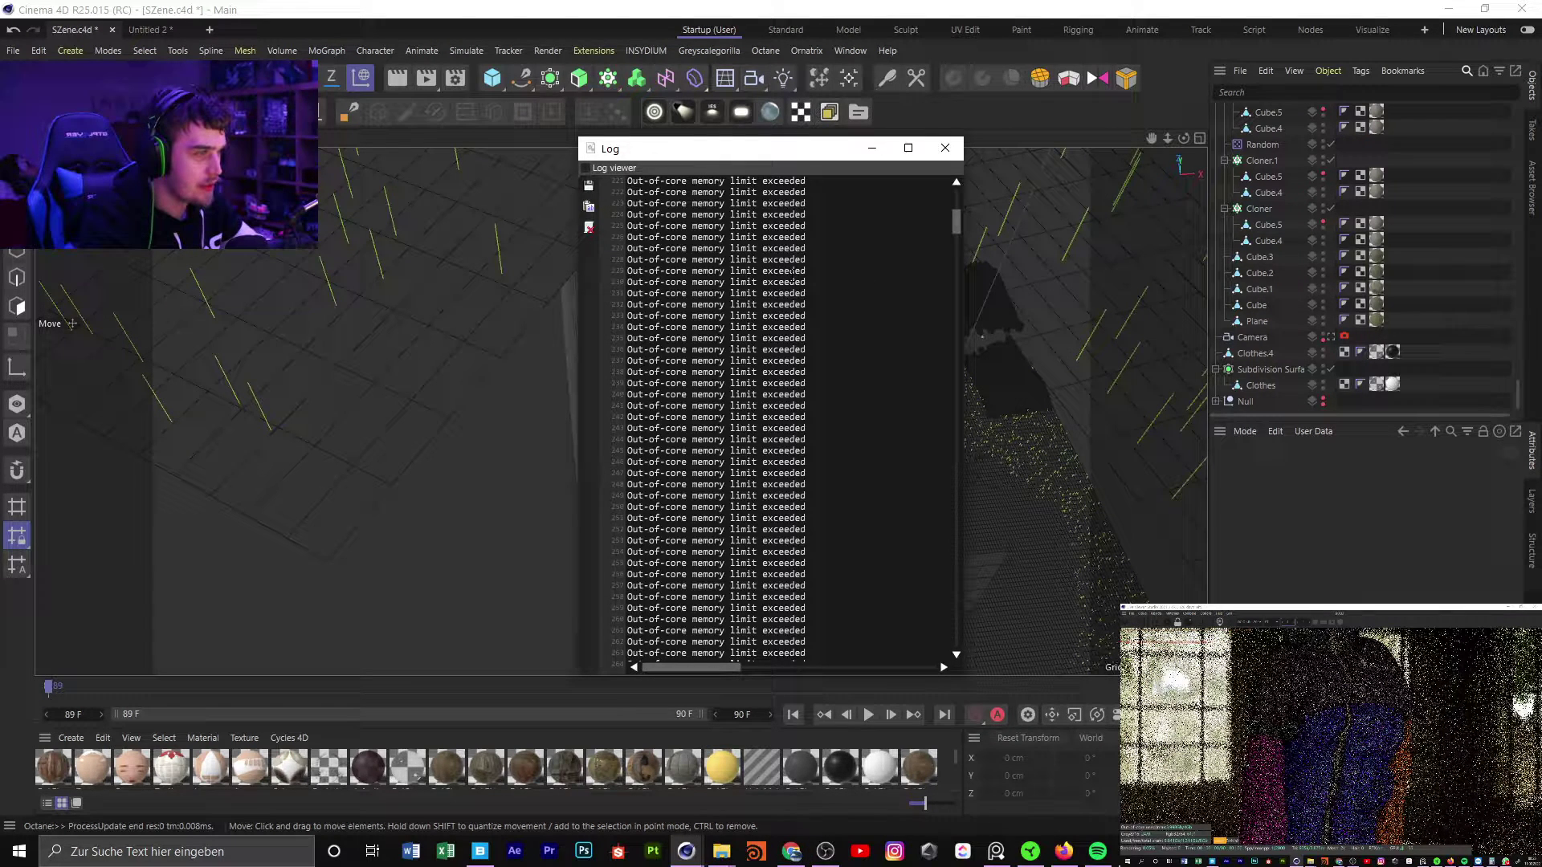
Close the Octane Log window full of out-of-core memory limit errors
left_click(945, 148)
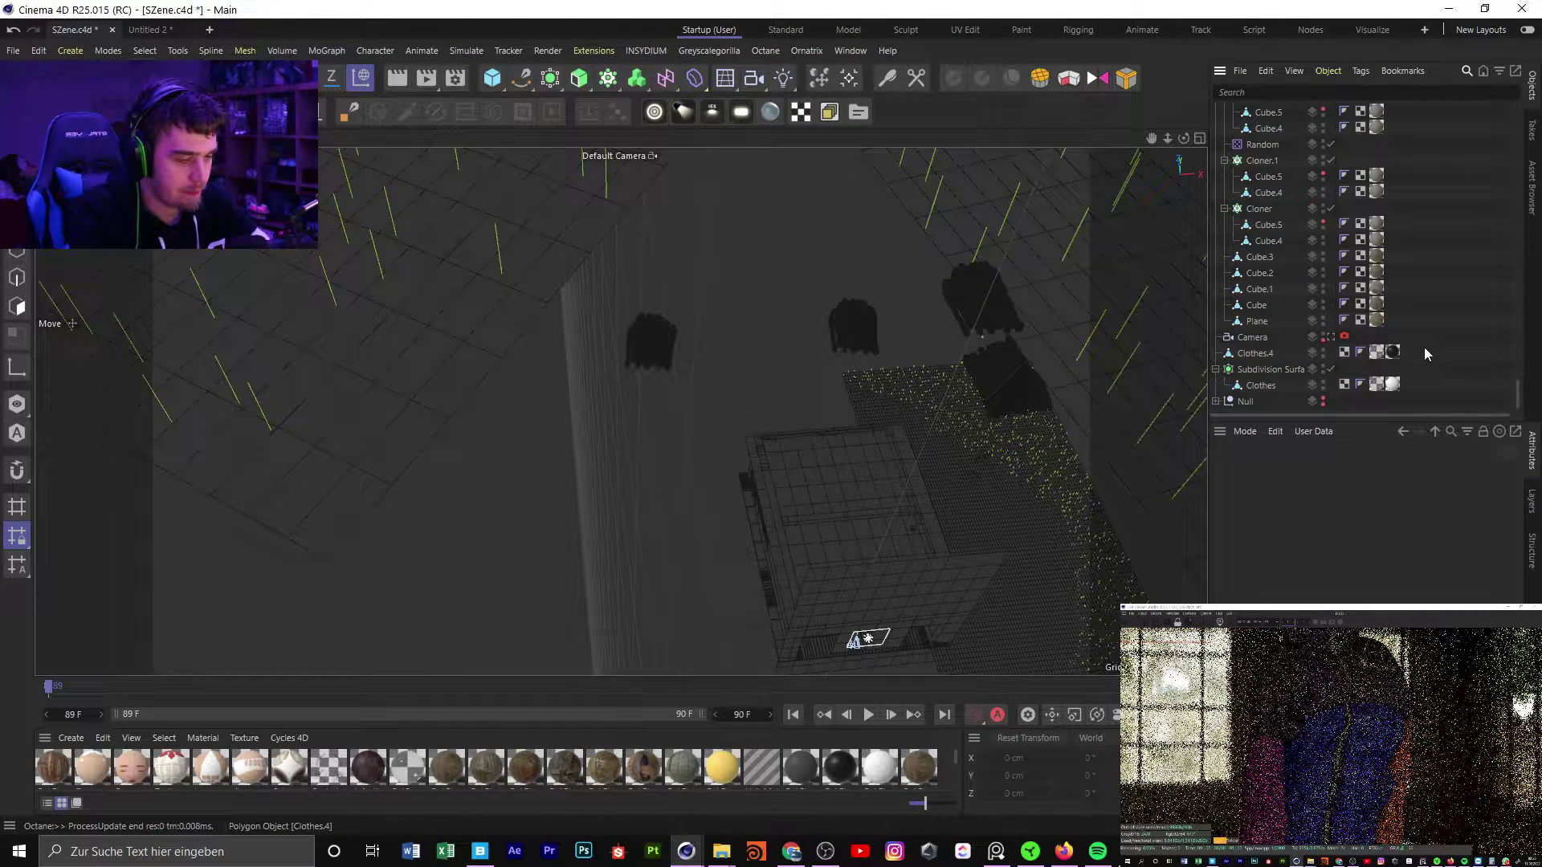
key("ctrl+i")
left_click_drag(1410, 293, 690, 263)
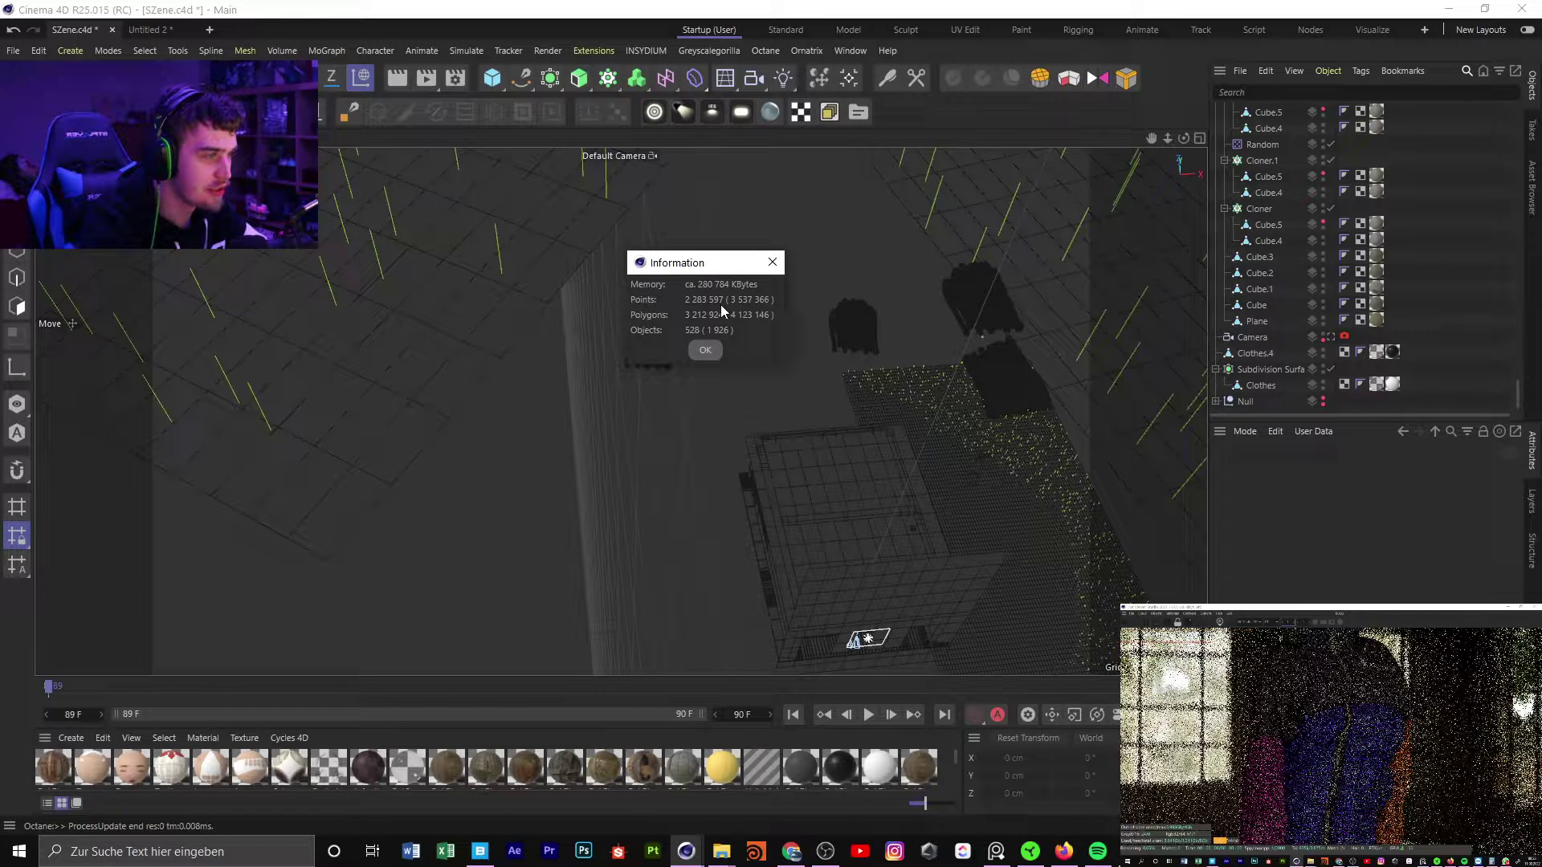
mouse_move(684, 266)
left_mouse_down()
mouse_move(604, 281)
mouse_move(918, 268)
left_mouse_up()
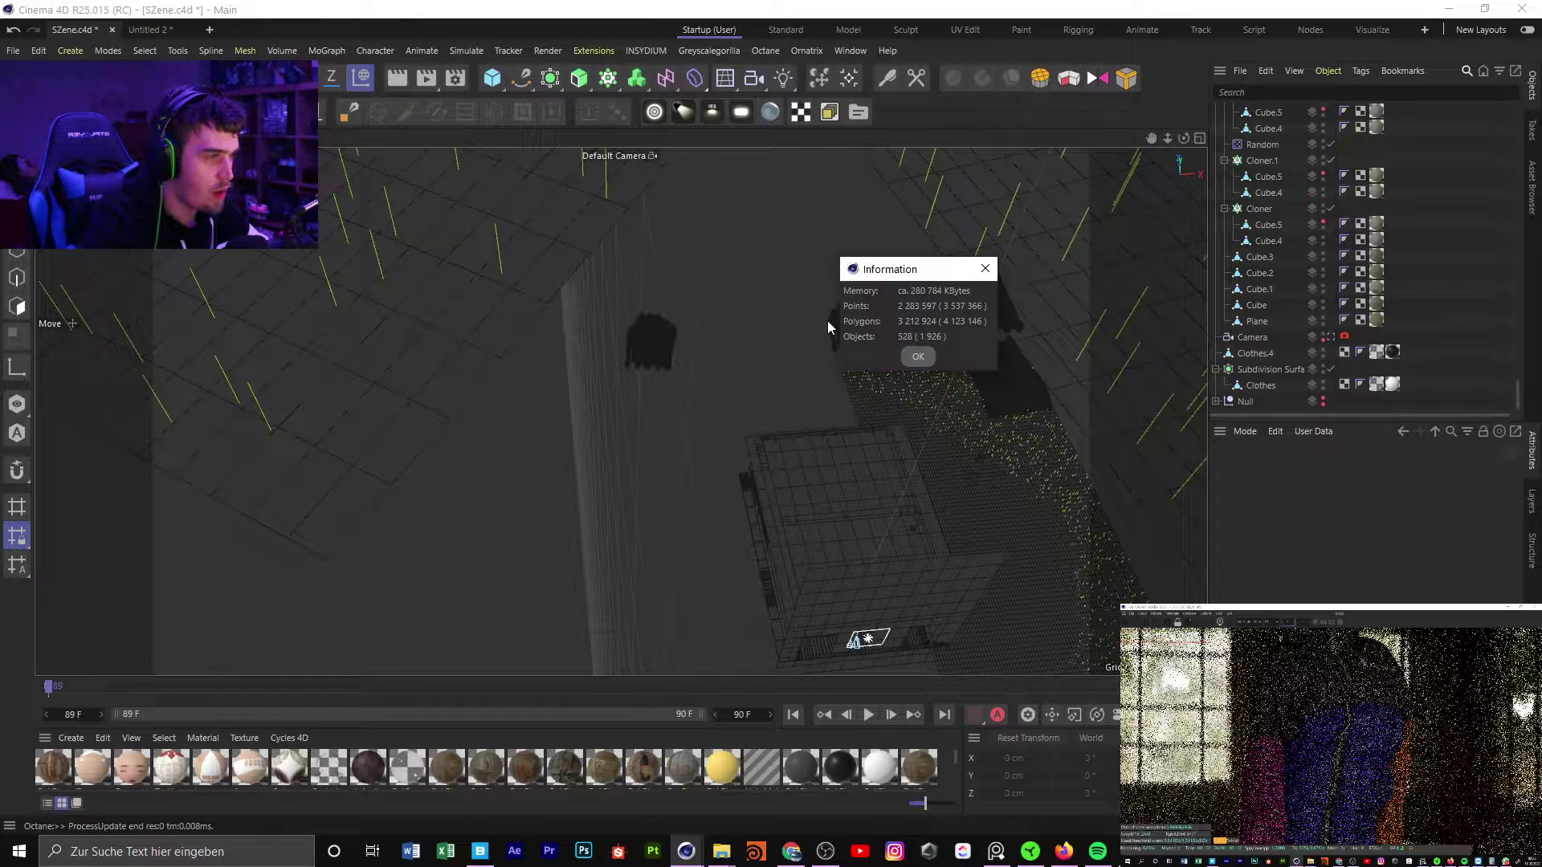
left_click(916, 357)
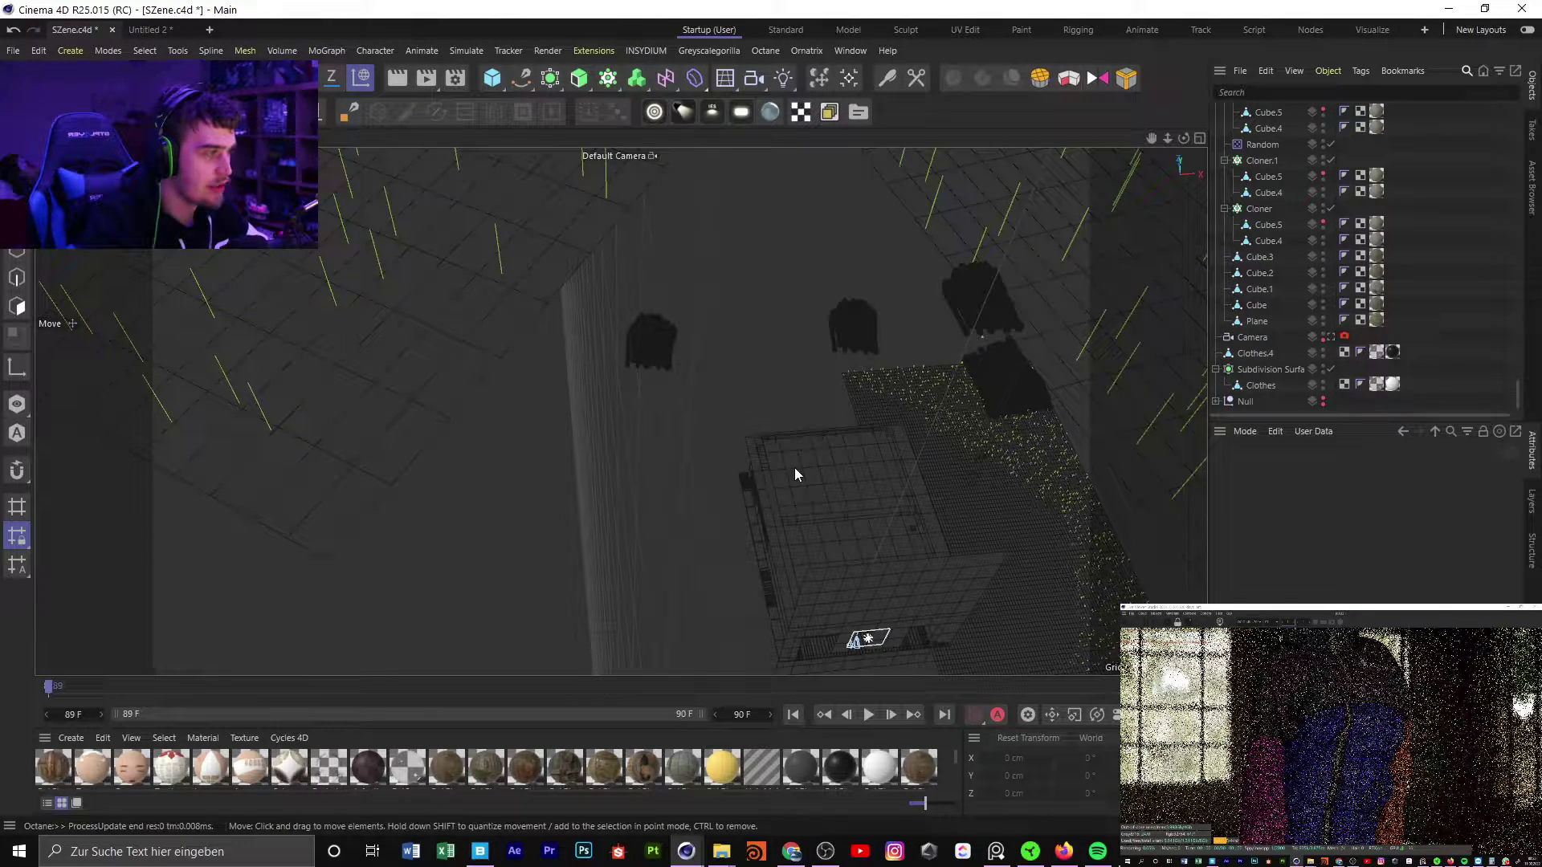
left_click_drag(795, 468, 758, 314, "alt")
key("ctrl+i")
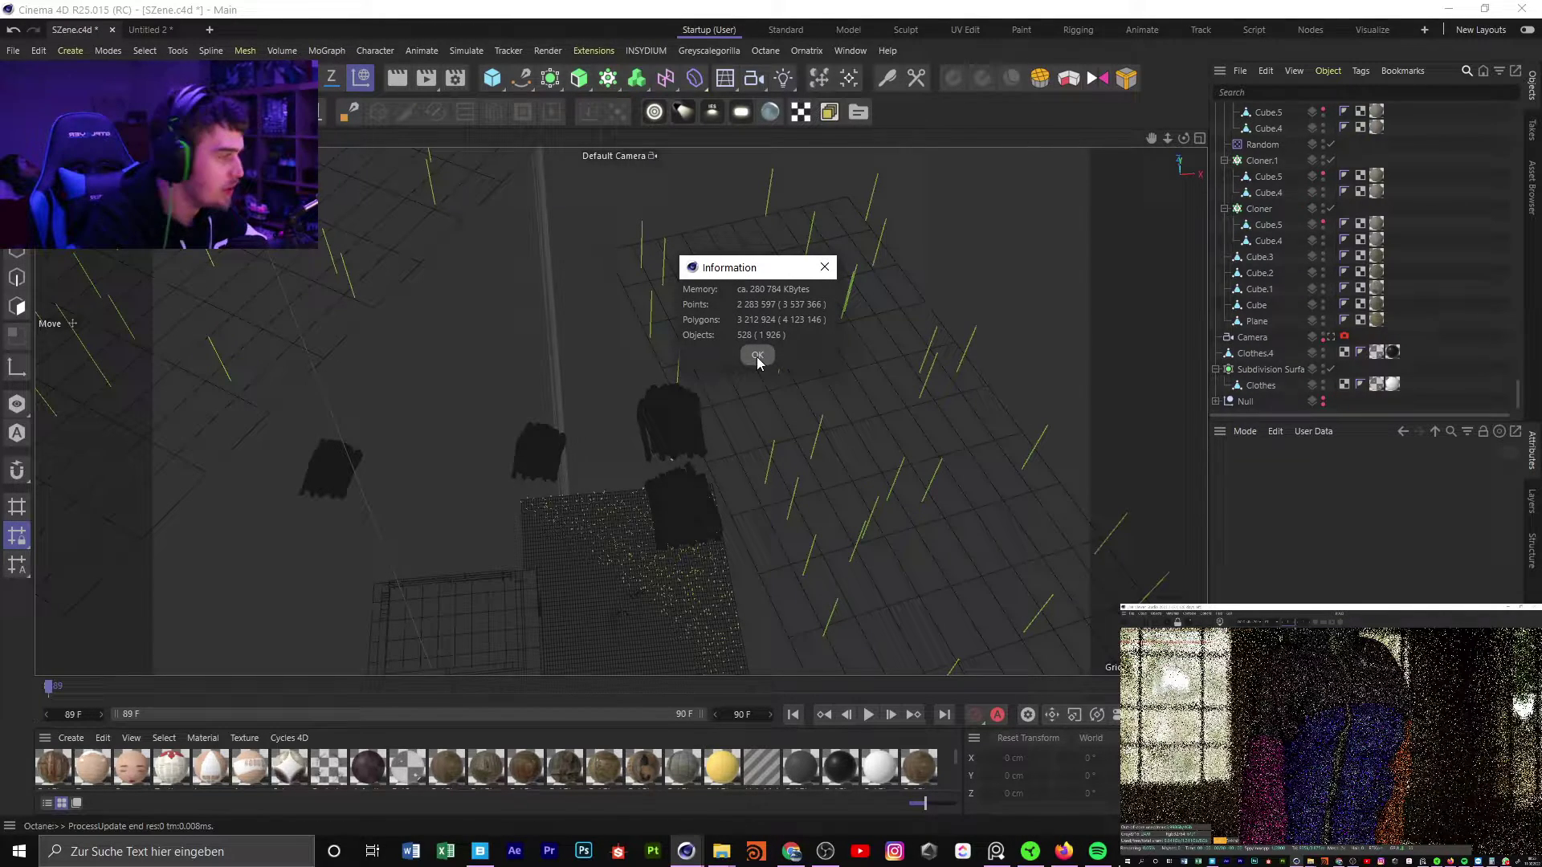
left_click(760, 353)
mouse_move(794, 332)
left_mouse_down("alt")
mouse_move(773, 422)
mouse_move(776, 385)
left_mouse_up("alt")
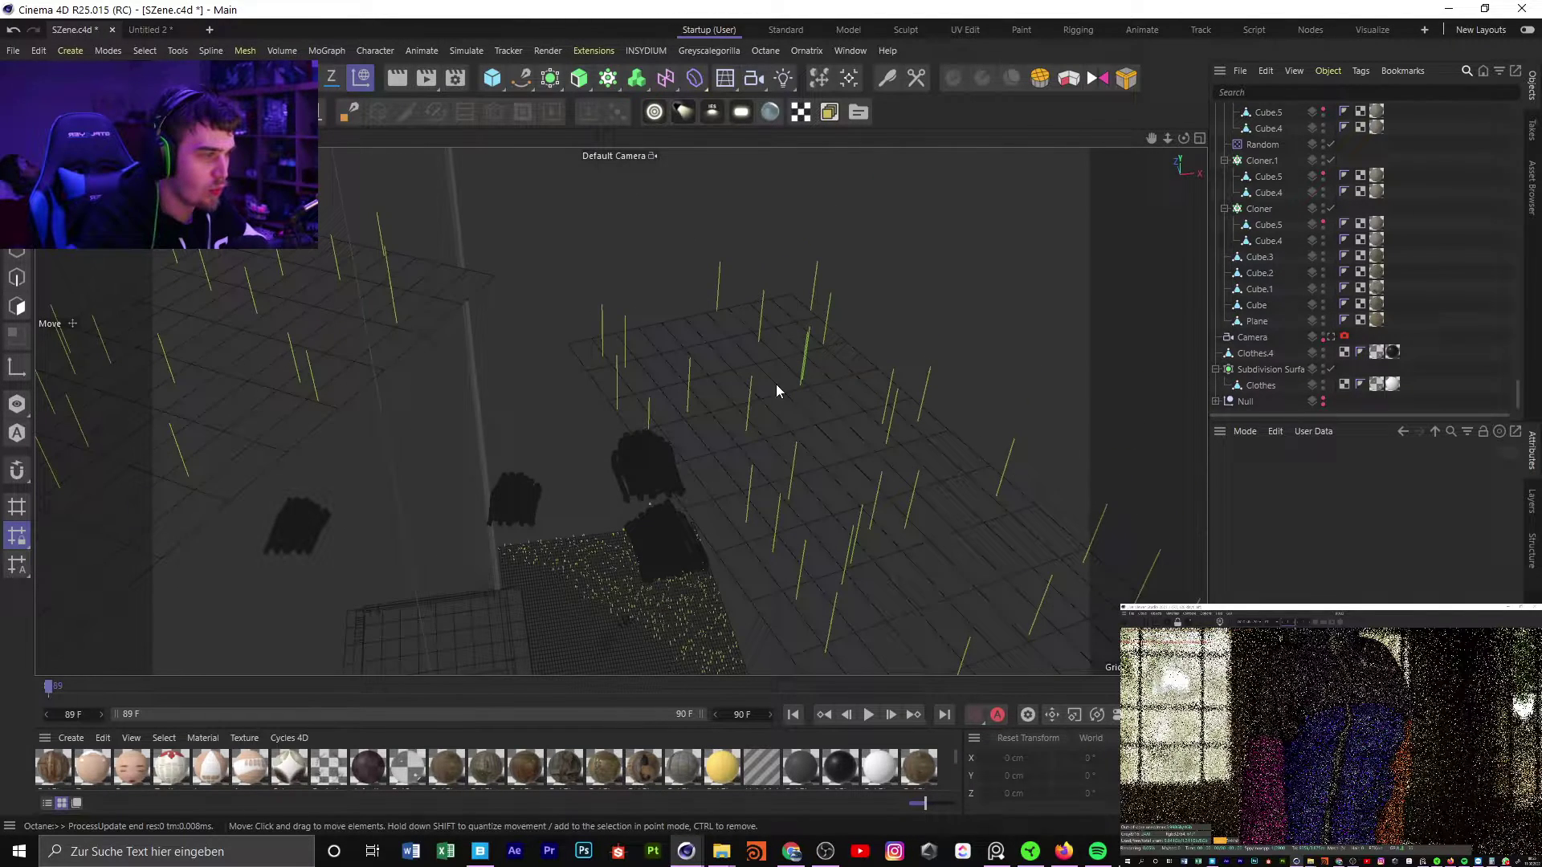
key("ctrl+i")
left_click(747, 425)
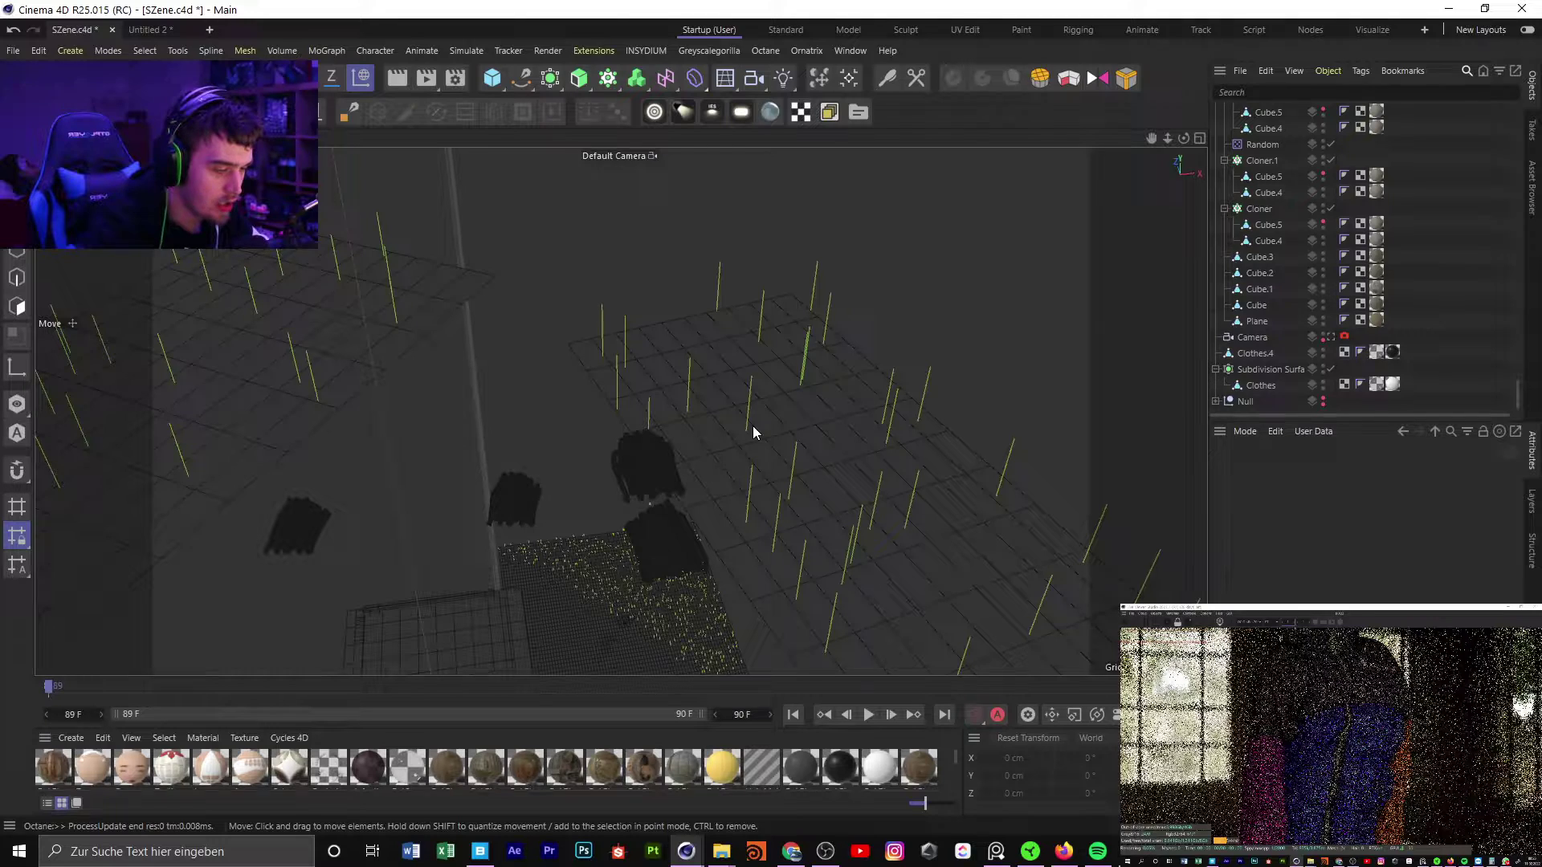
mouse_move(831, 280)
left_mouse_down("alt")
mouse_move(775, 396)
mouse_move(657, 392)
mouse_move(728, 447)
left_mouse_up("alt")
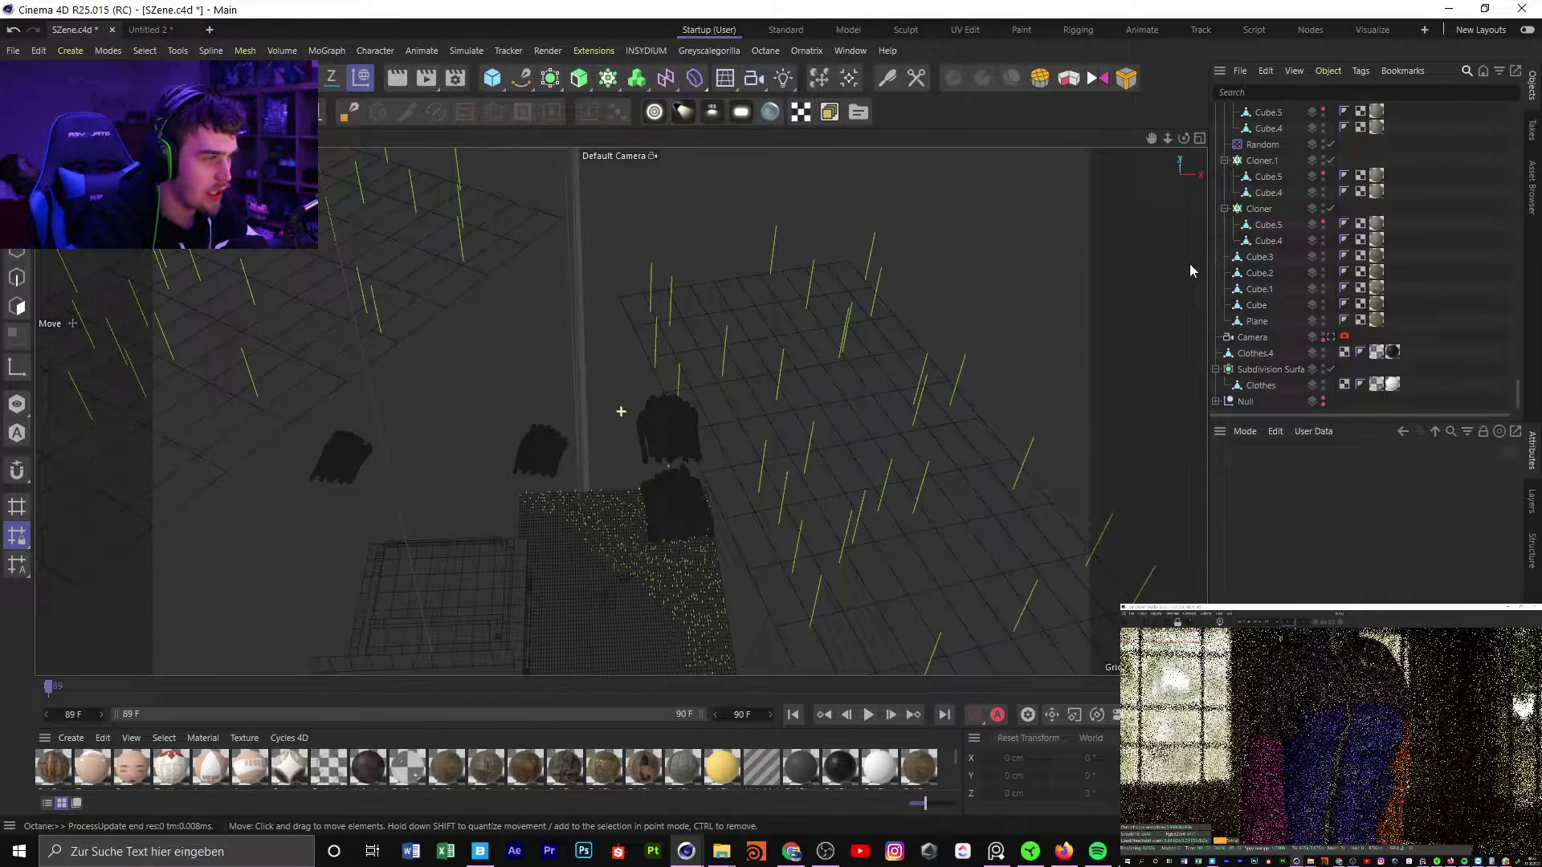
Filter the Object Manager by 'Sc', switch off the Octane Scatter objects, and clear the filter
right_click(1026, 358)
key("Escape")
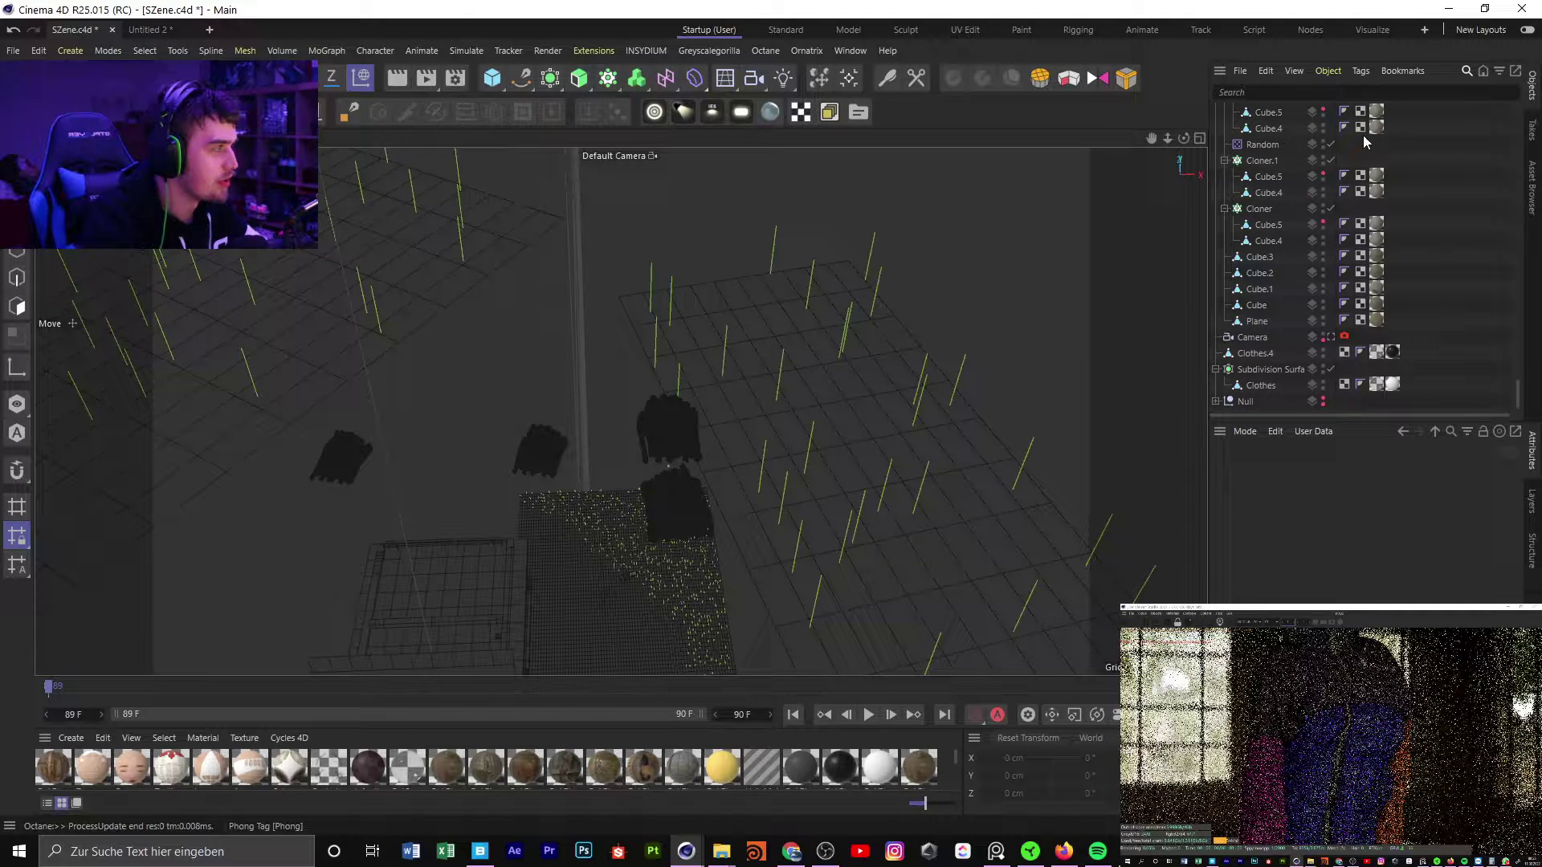
type("Sc")
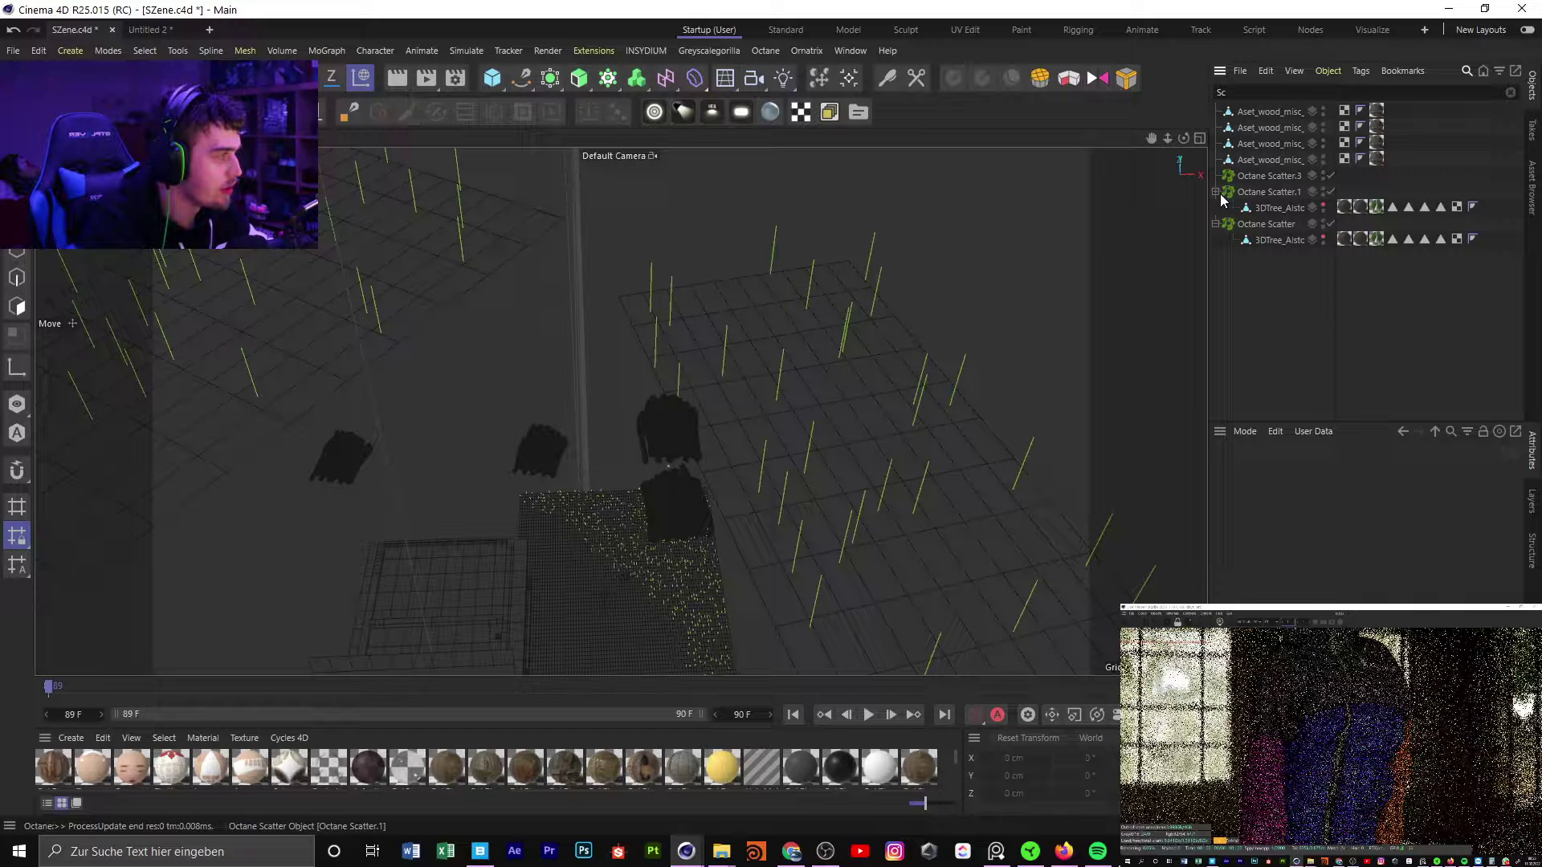
left_click(354, 210)
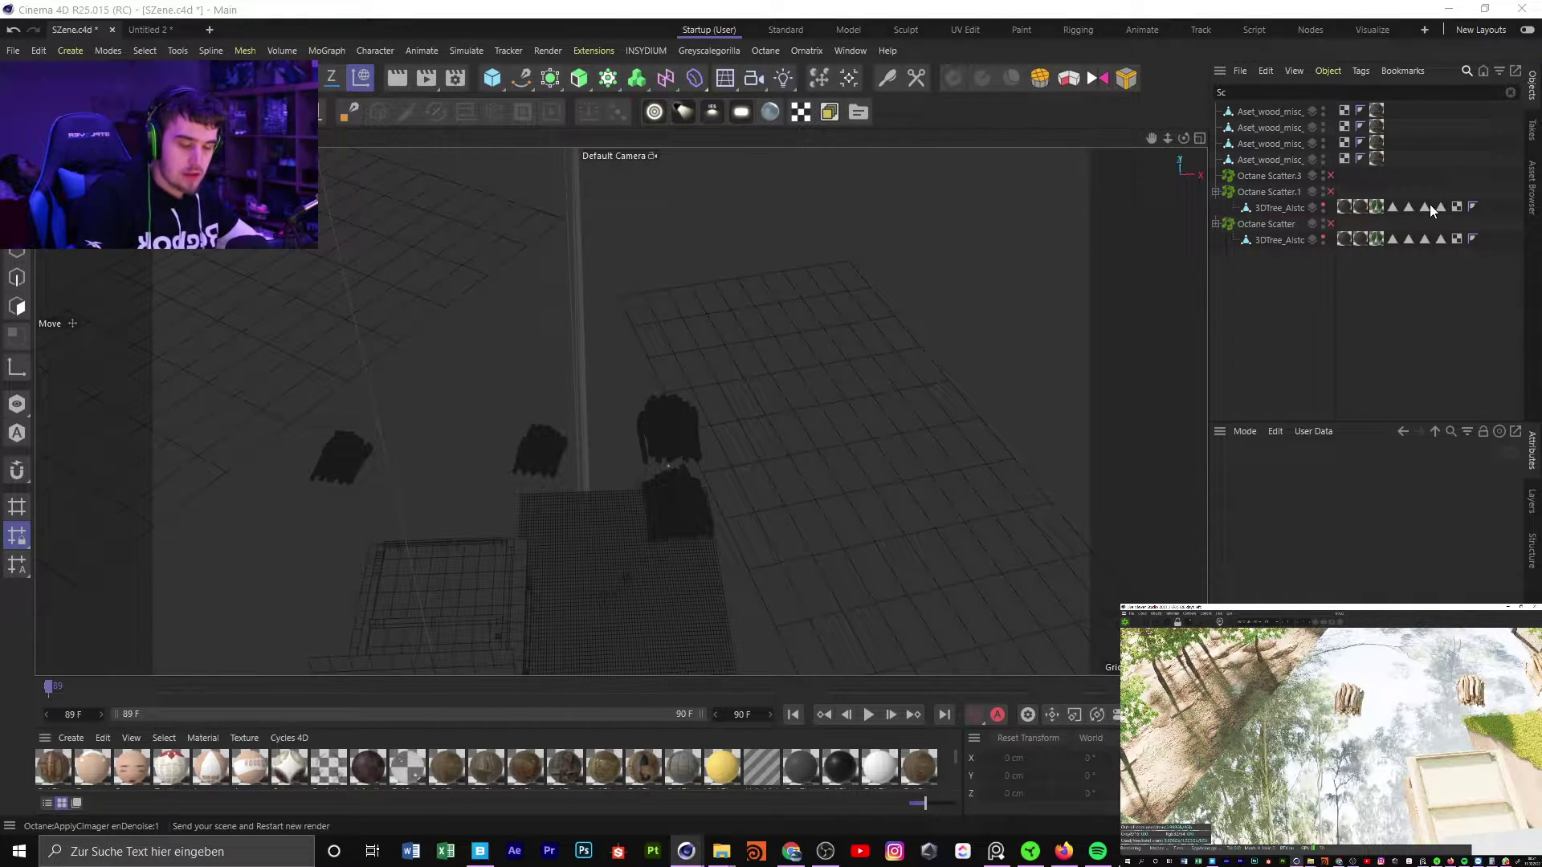
key("ctrl+alt+s")
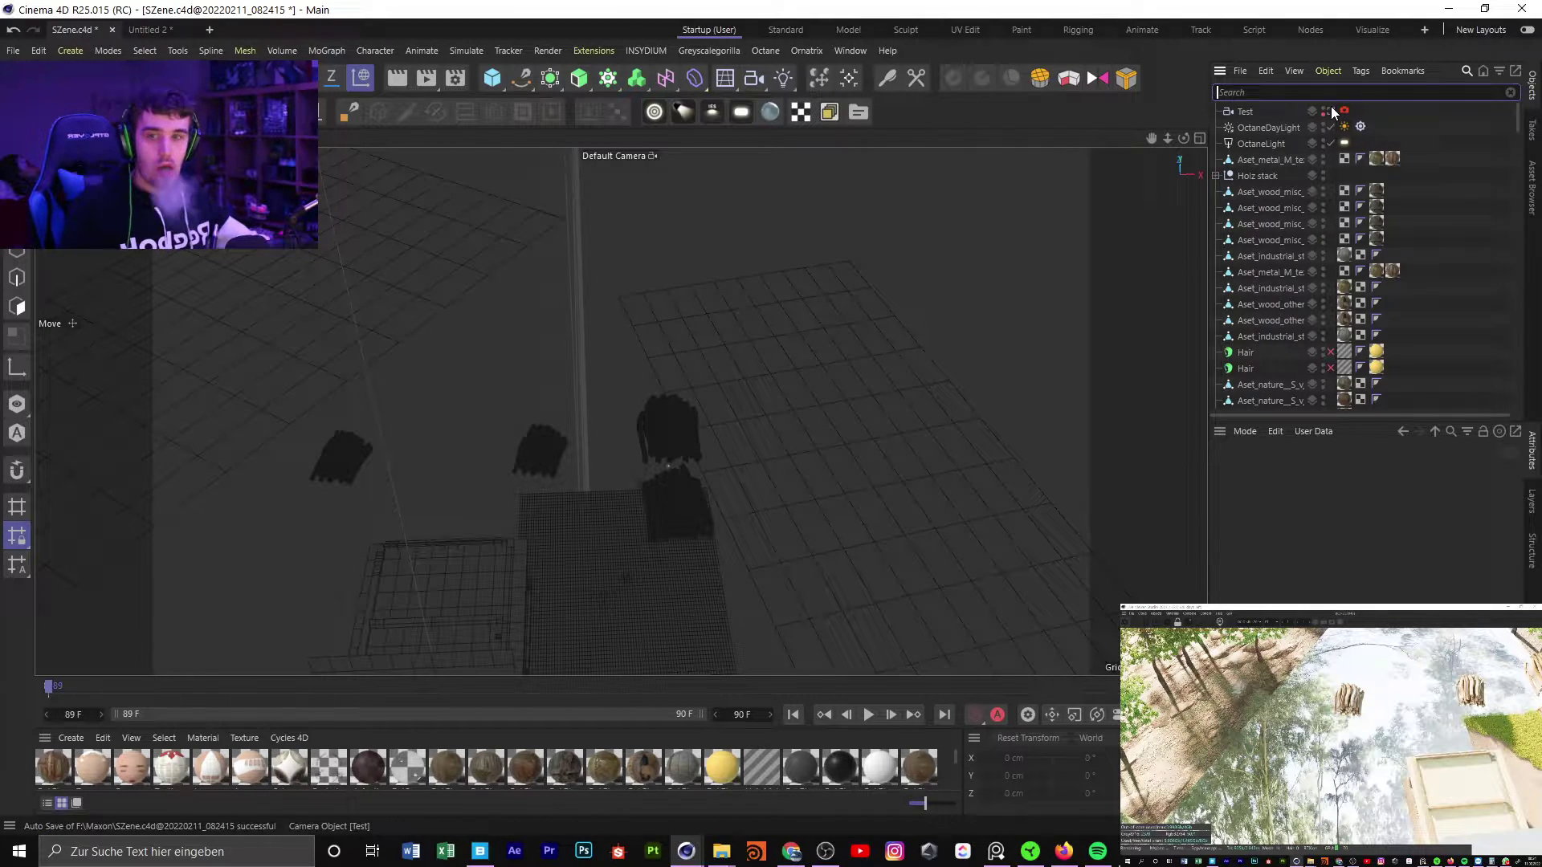
Make the Test camera the active view
left_click(1440, 146)
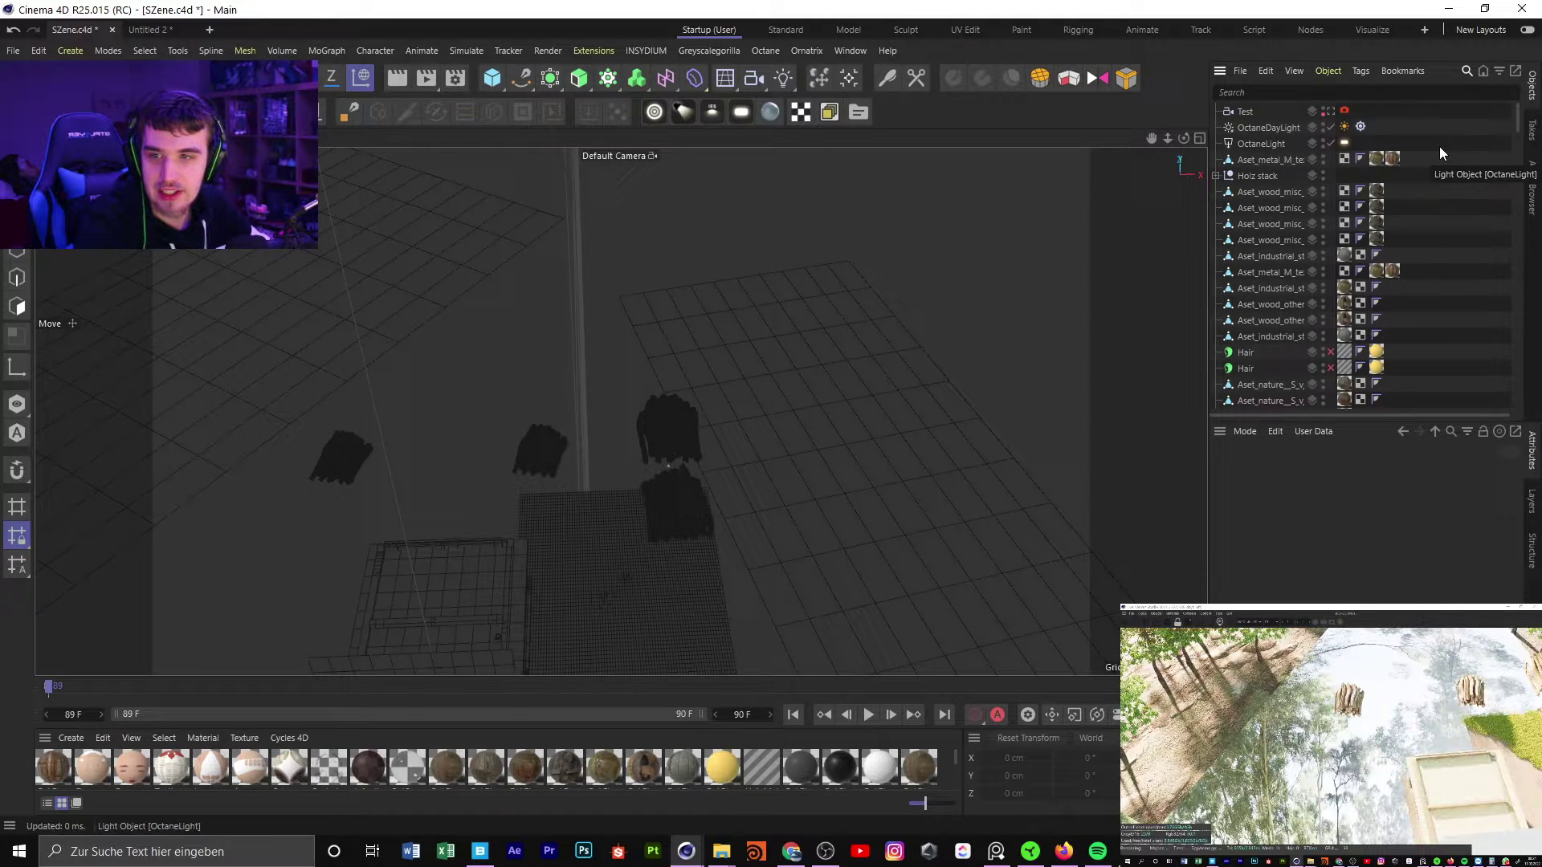
key("F1")
left_click(1328, 112)
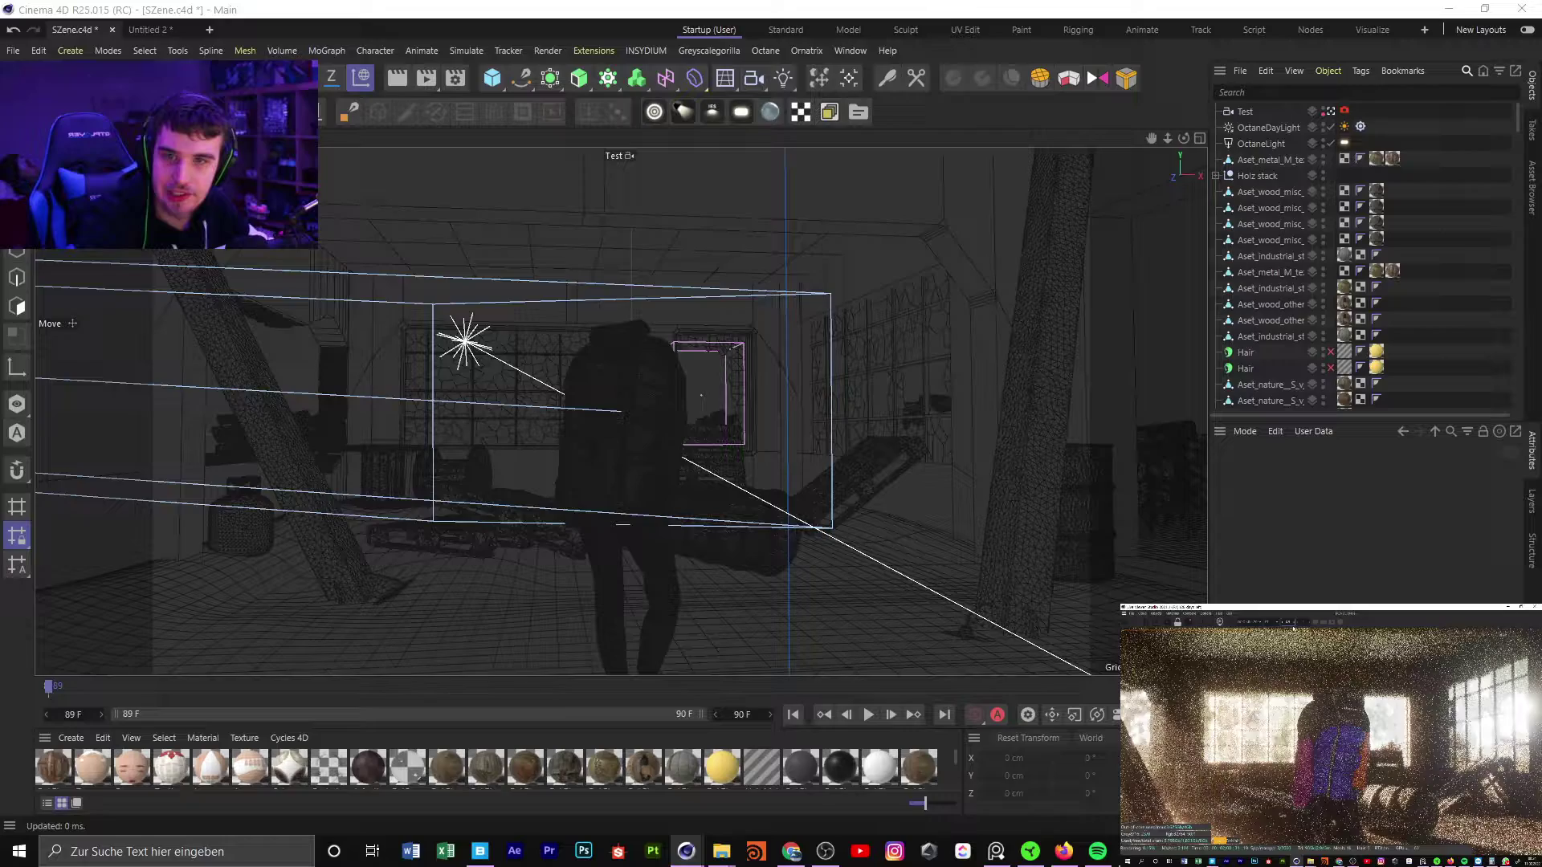
Maximize the Octane Live Viewer and show Octane Settings > Devices with both GPUs enabled
left_click_drag(1325, 609, 483, 2)
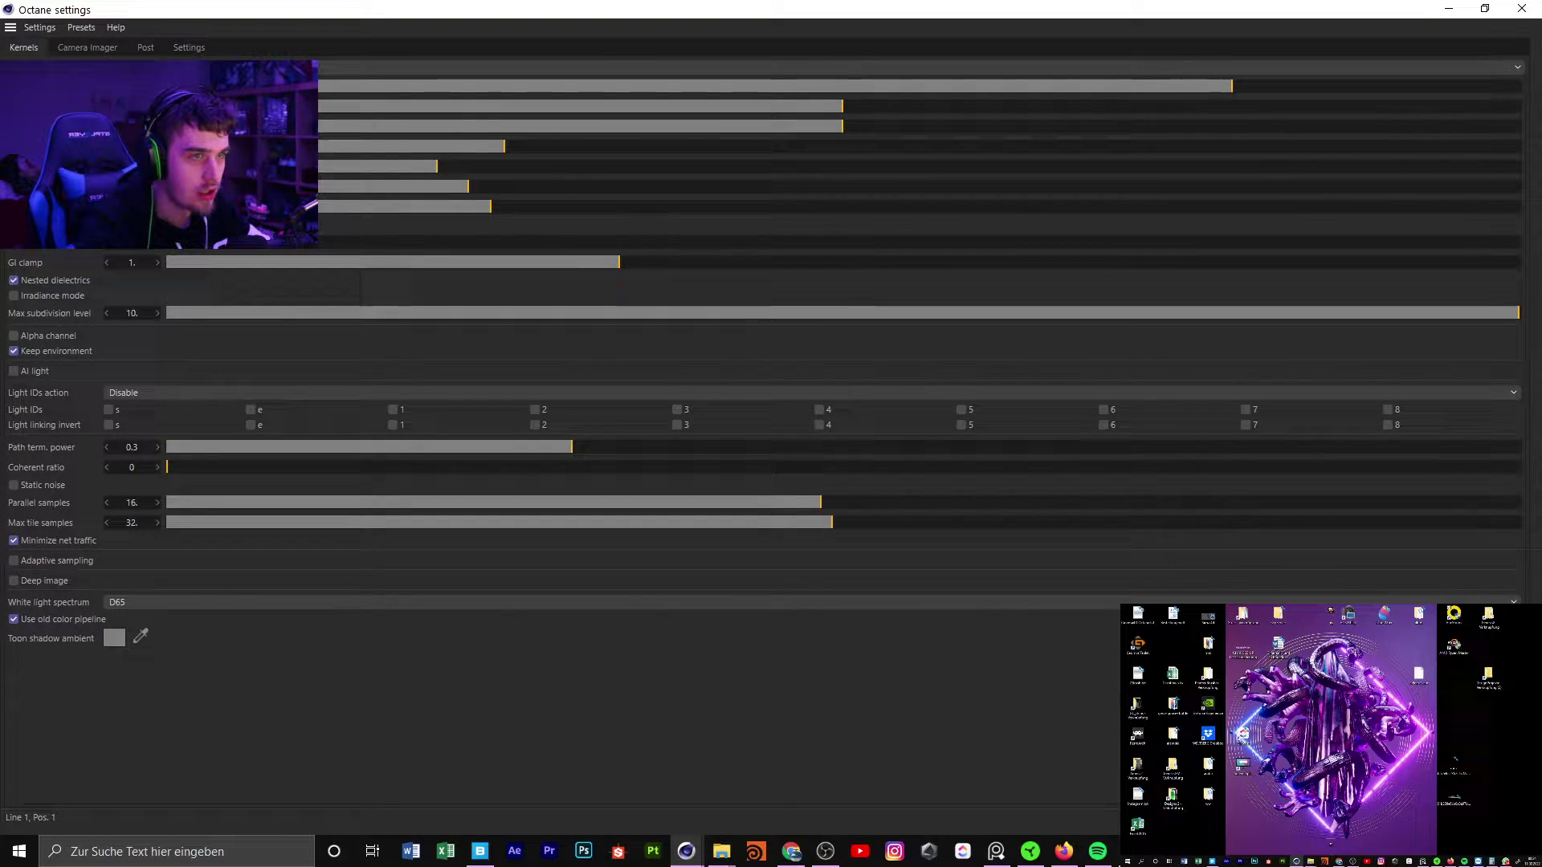
left_click(189, 47)
double_click(124, 10)
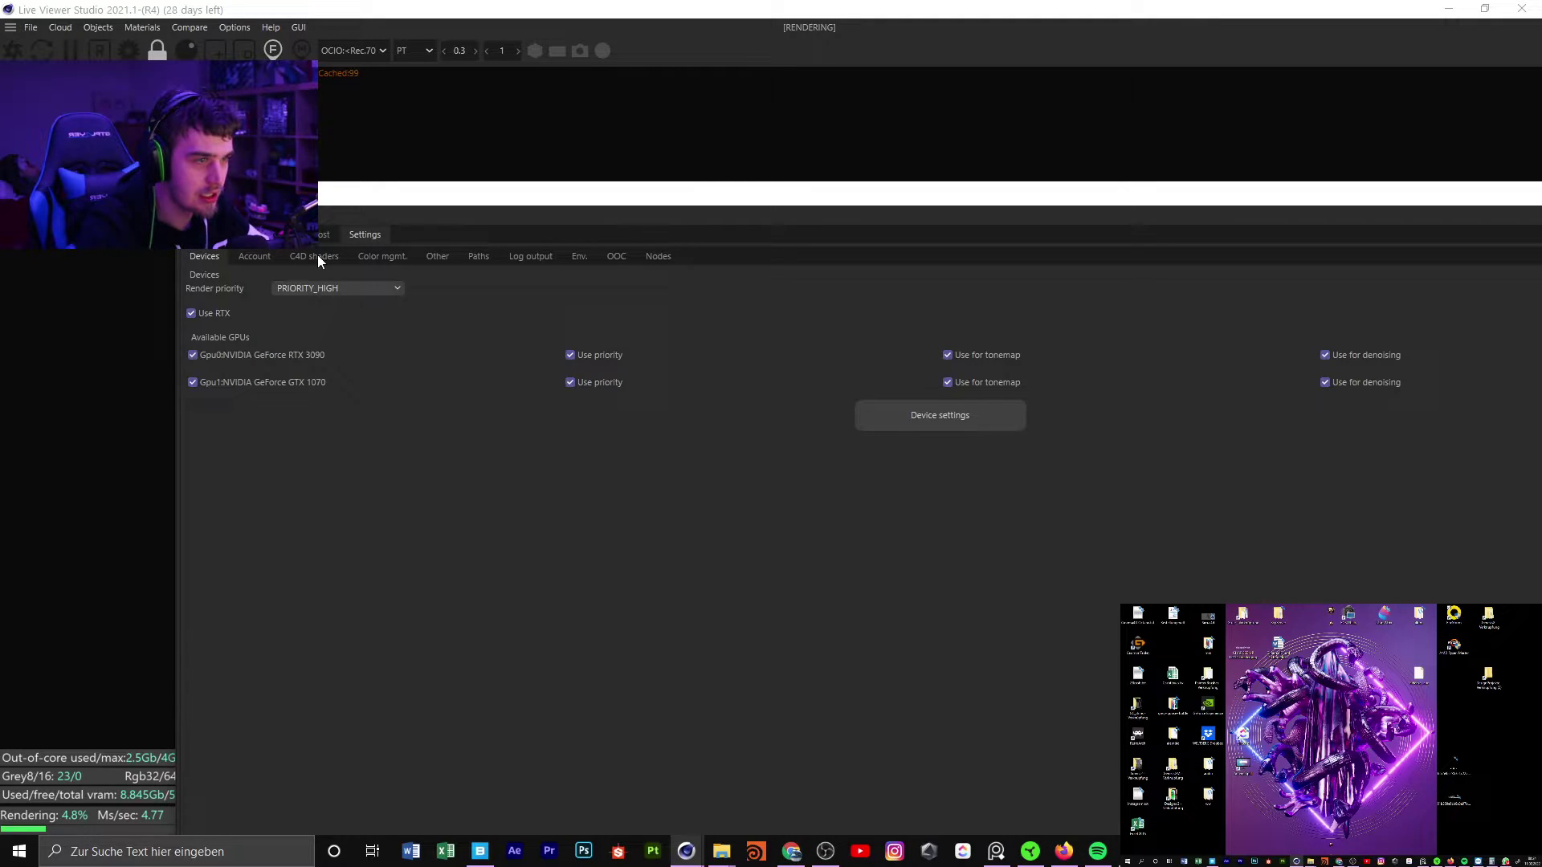
Raise the OOC 'RAM usage limit [Gb]' from 4 to 32 in Octane Settings
left_click(616, 257)
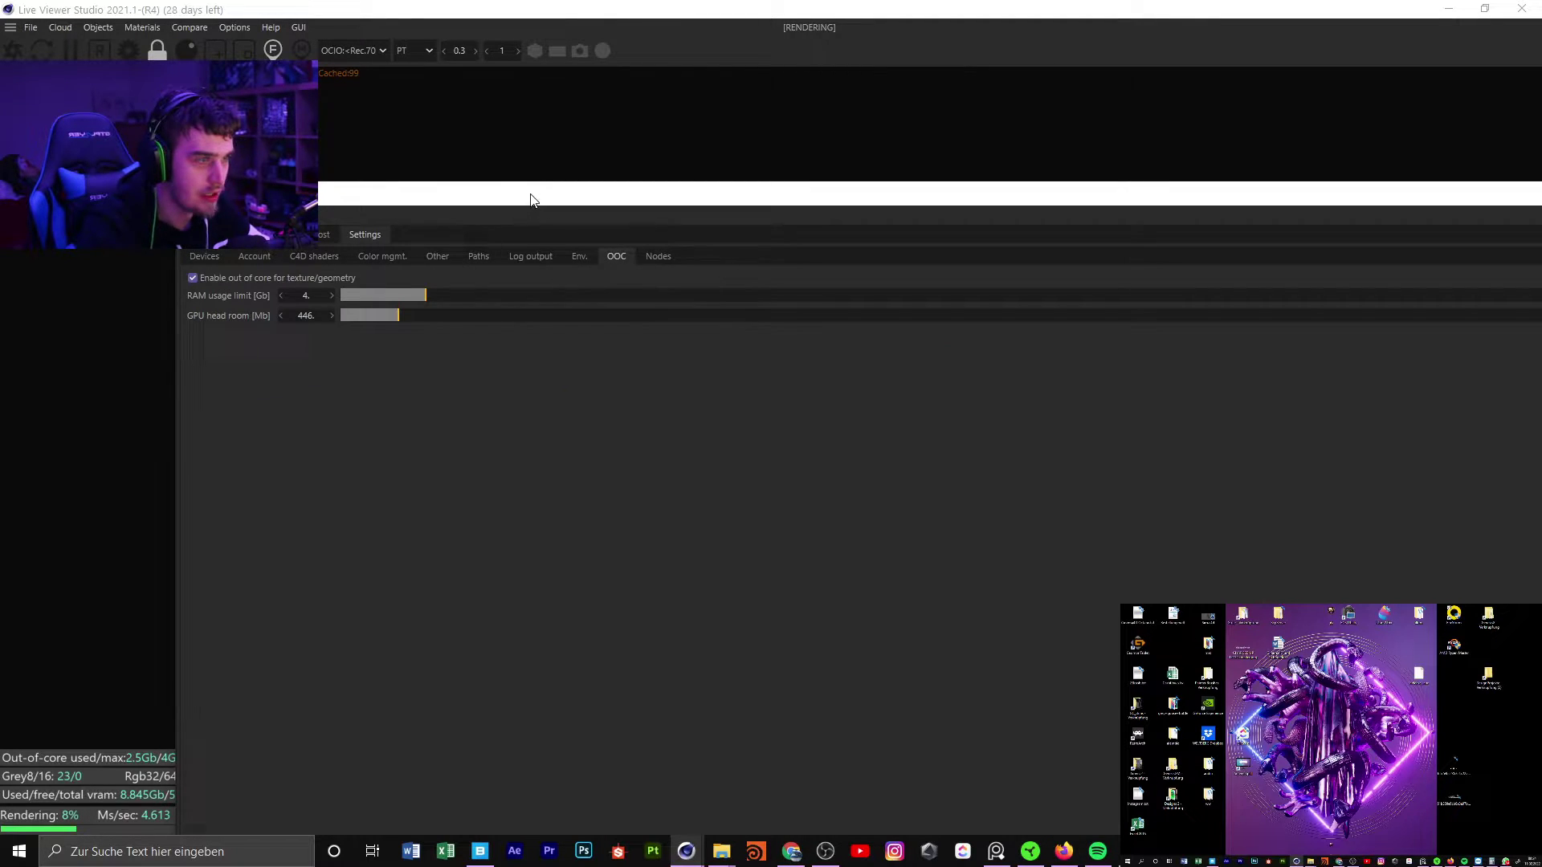
left_click_drag(530, 199, 544, 116)
right_click(341, 213)
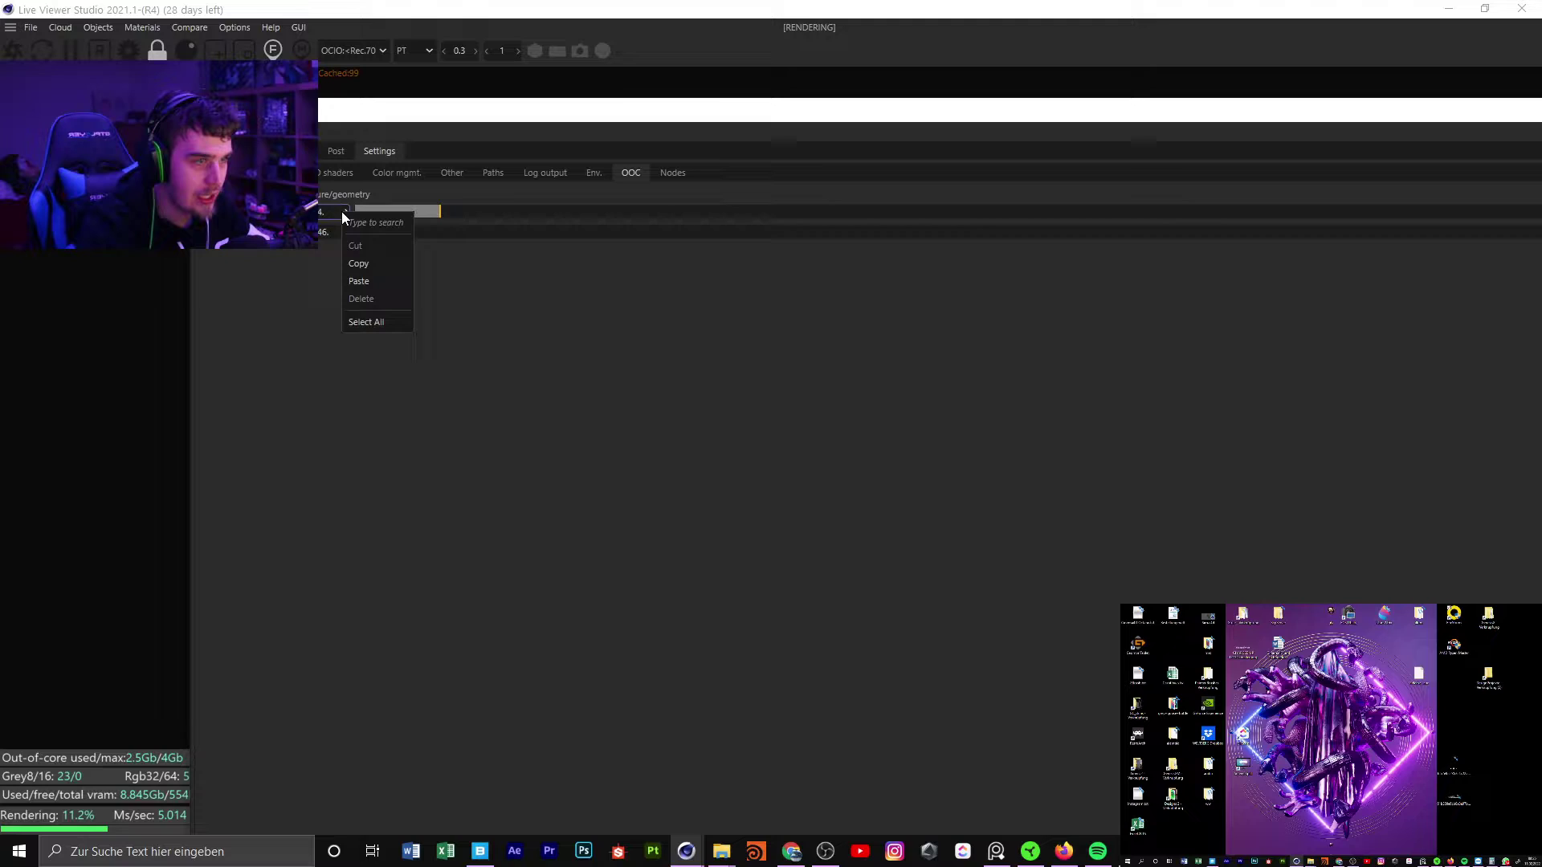
left_click(338, 210)
type("40059")
key("Return")
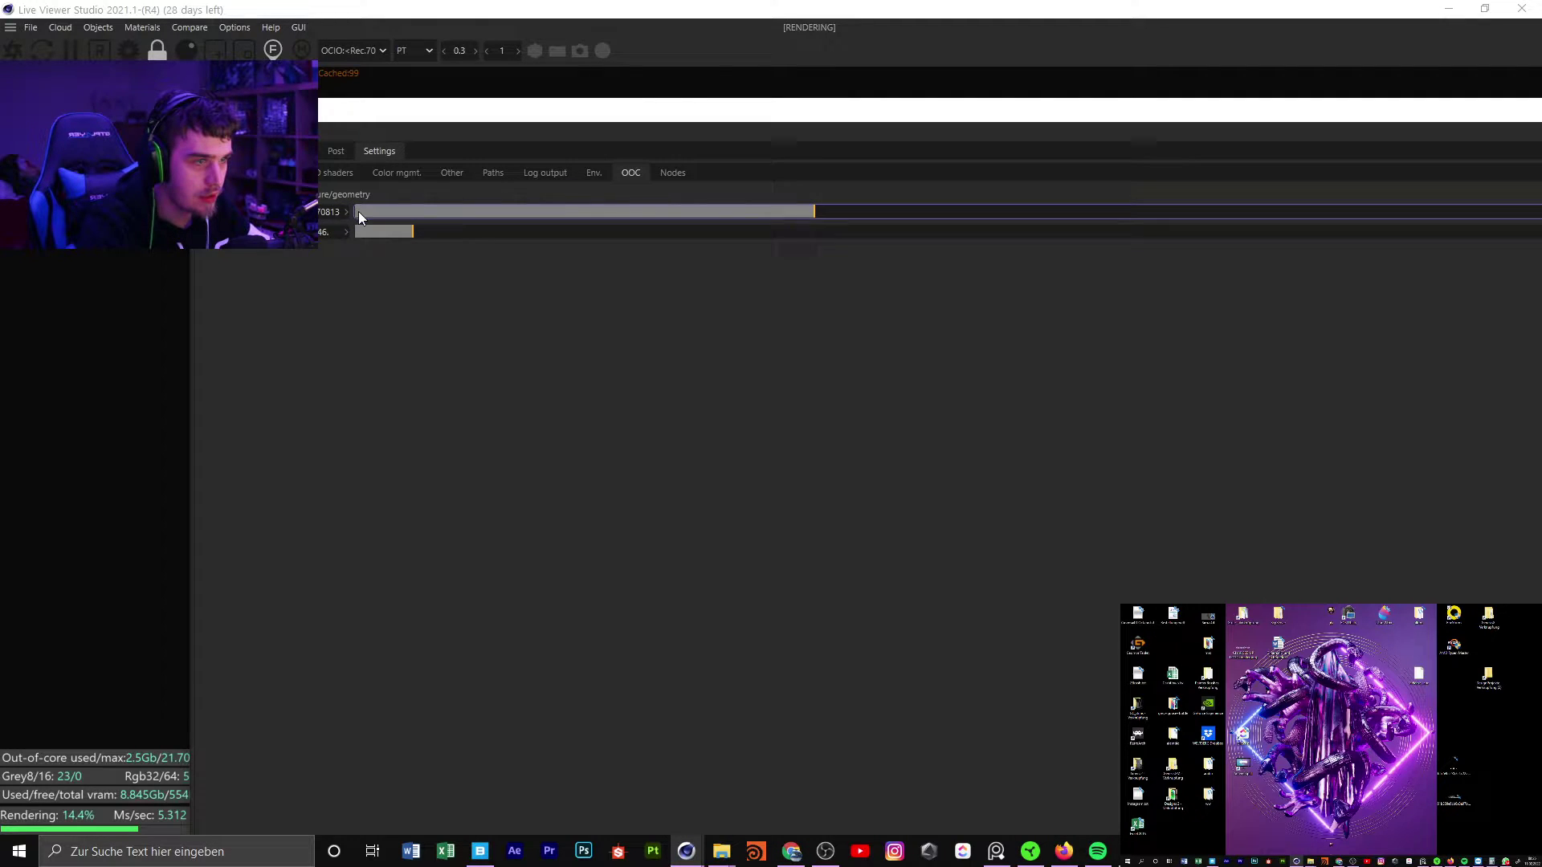
left_click_drag(358, 215, 346, 215)
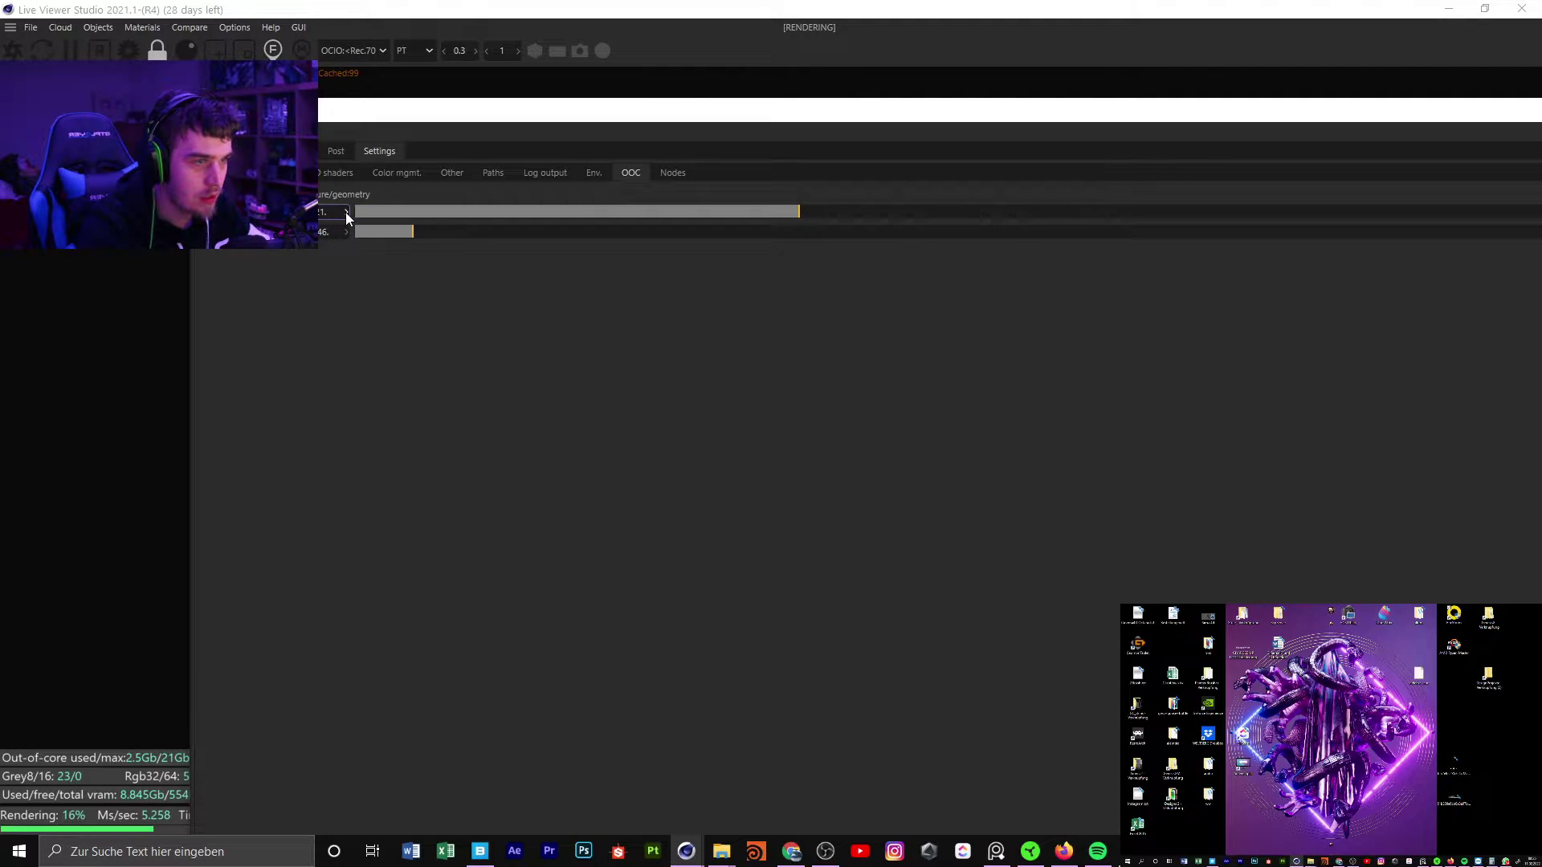
left_click(441, 212)
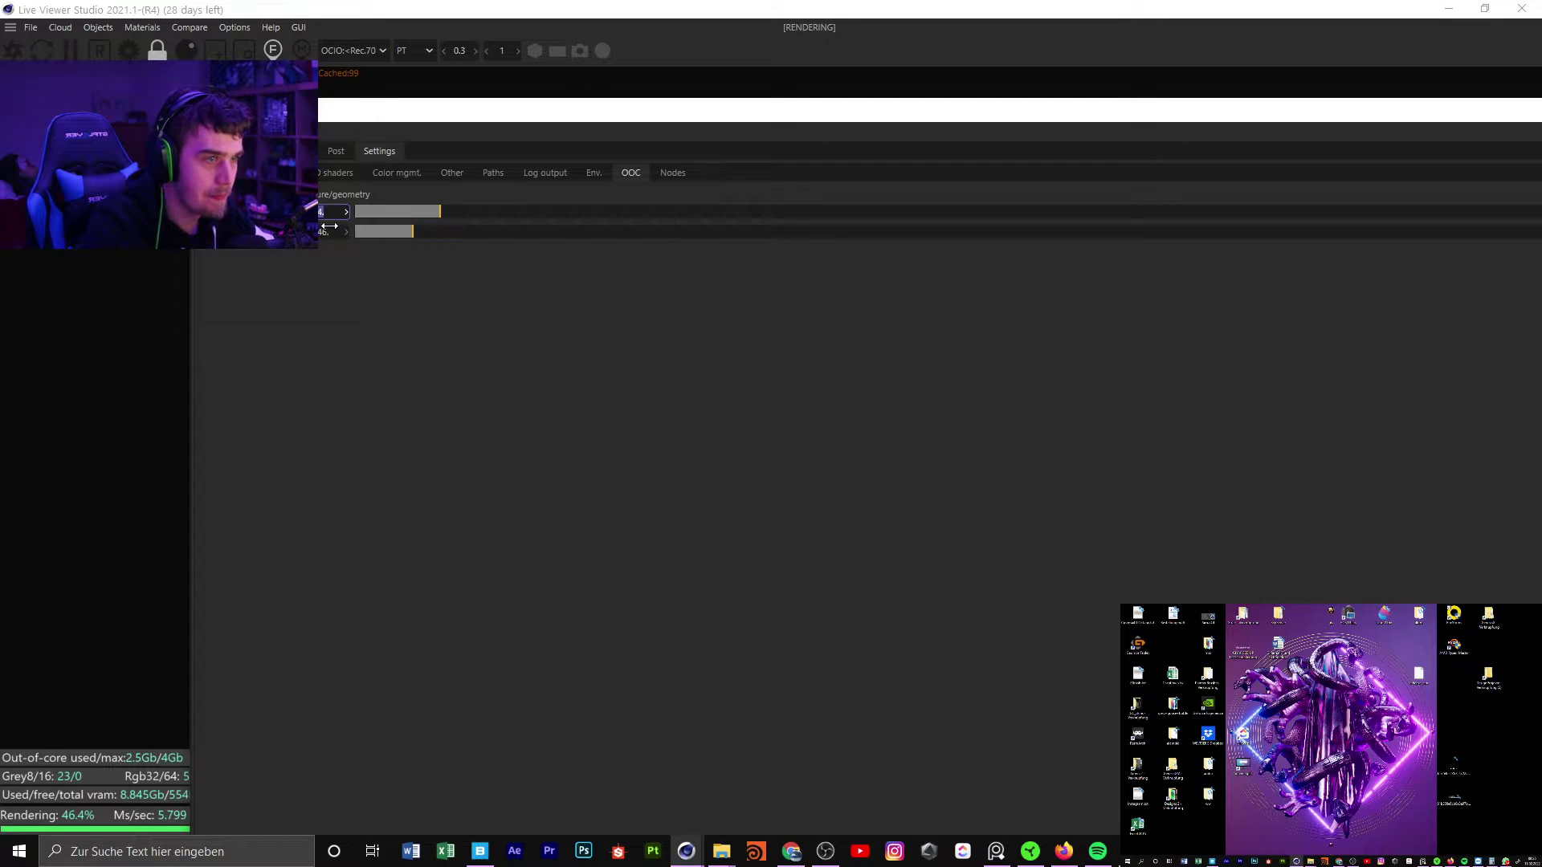
type("32")
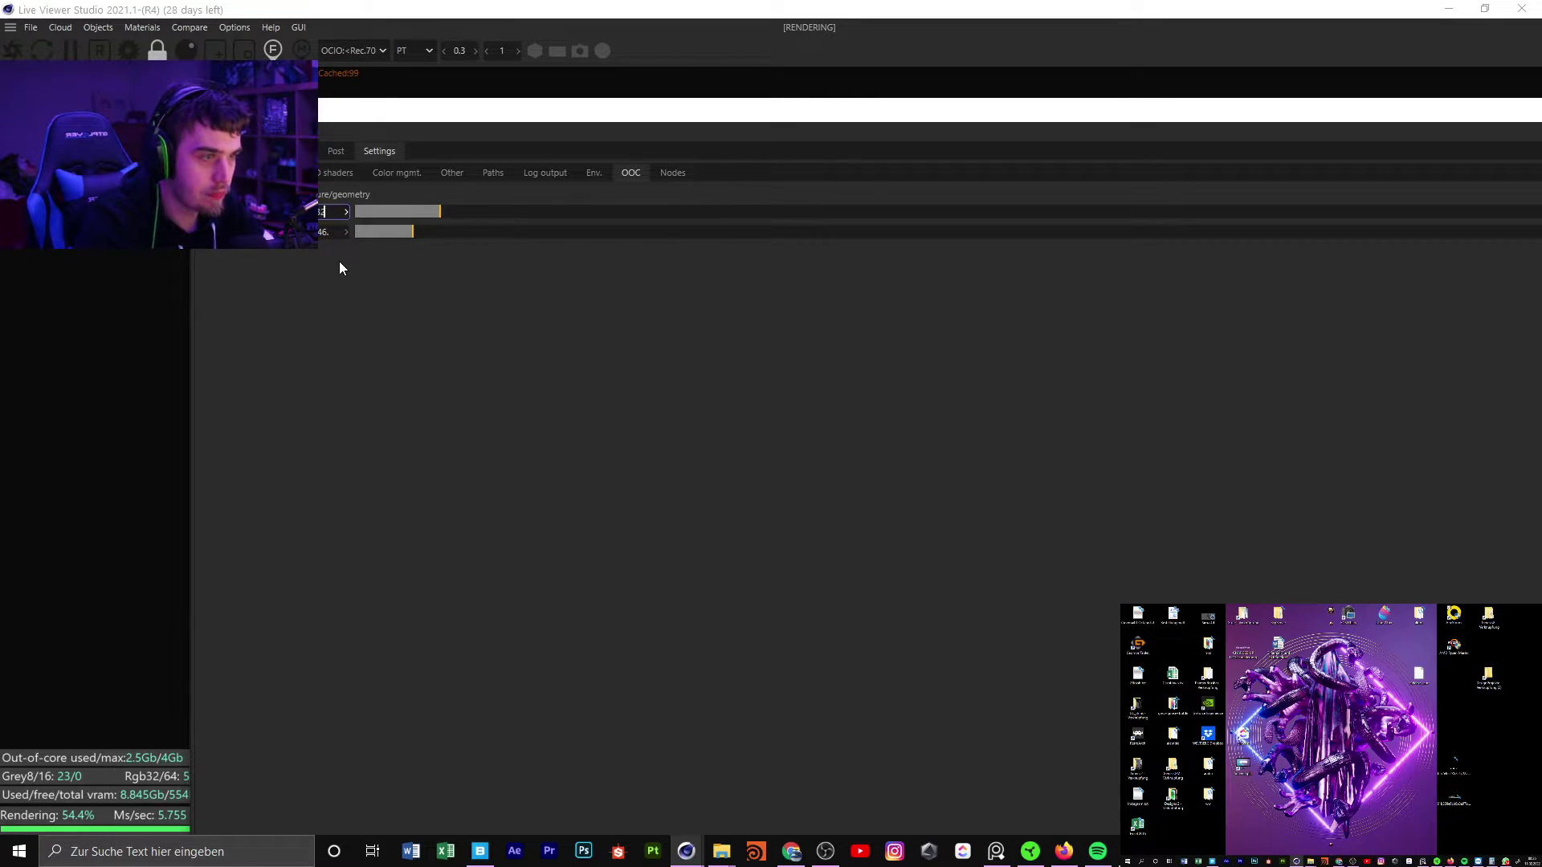
key("Return")
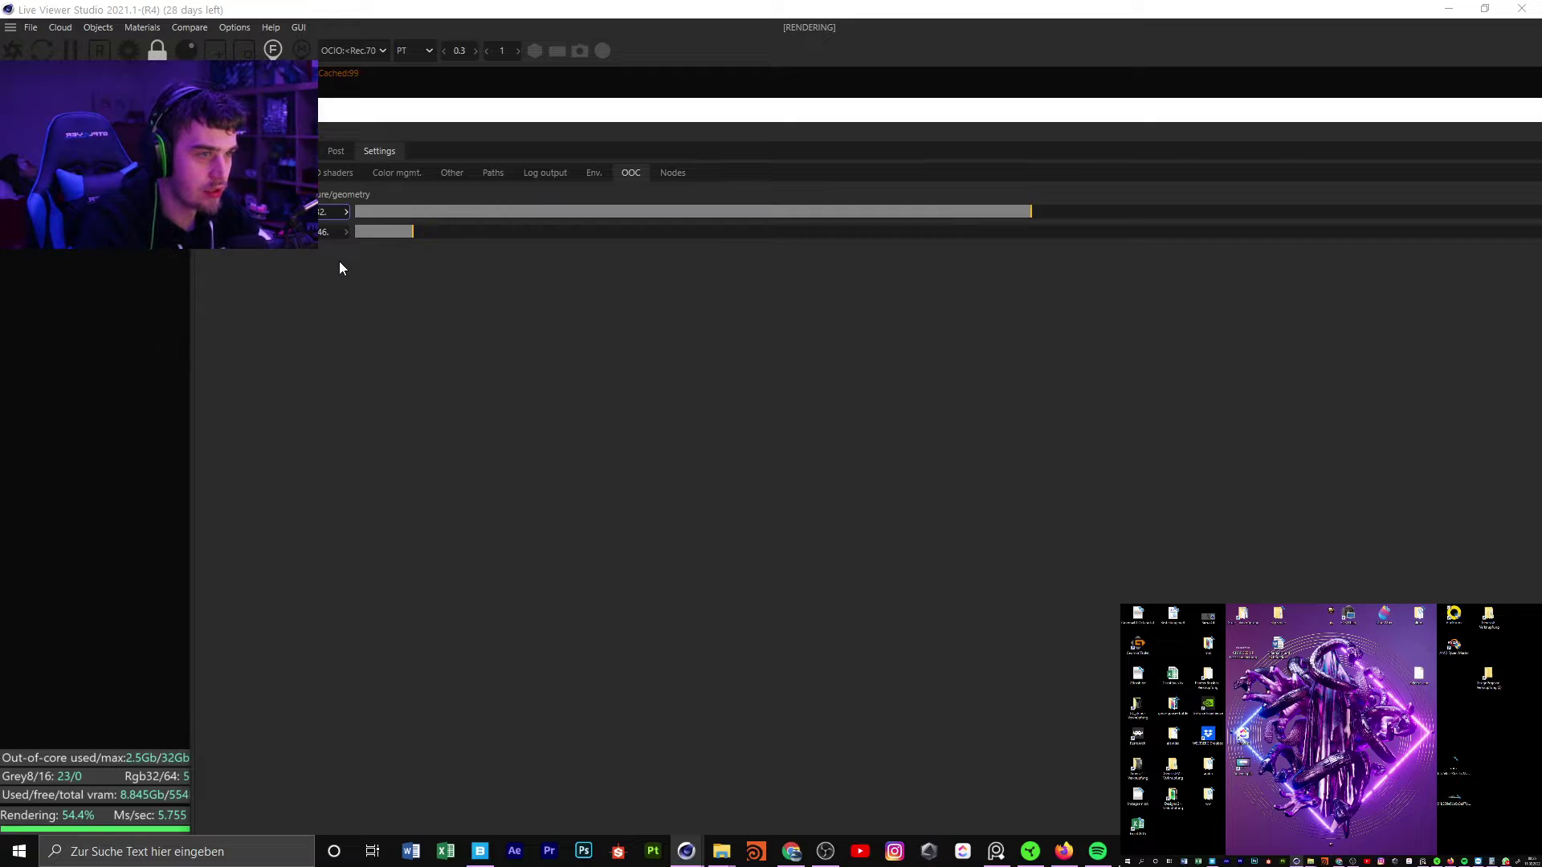
left_click_drag(650, 112, 612, 114)
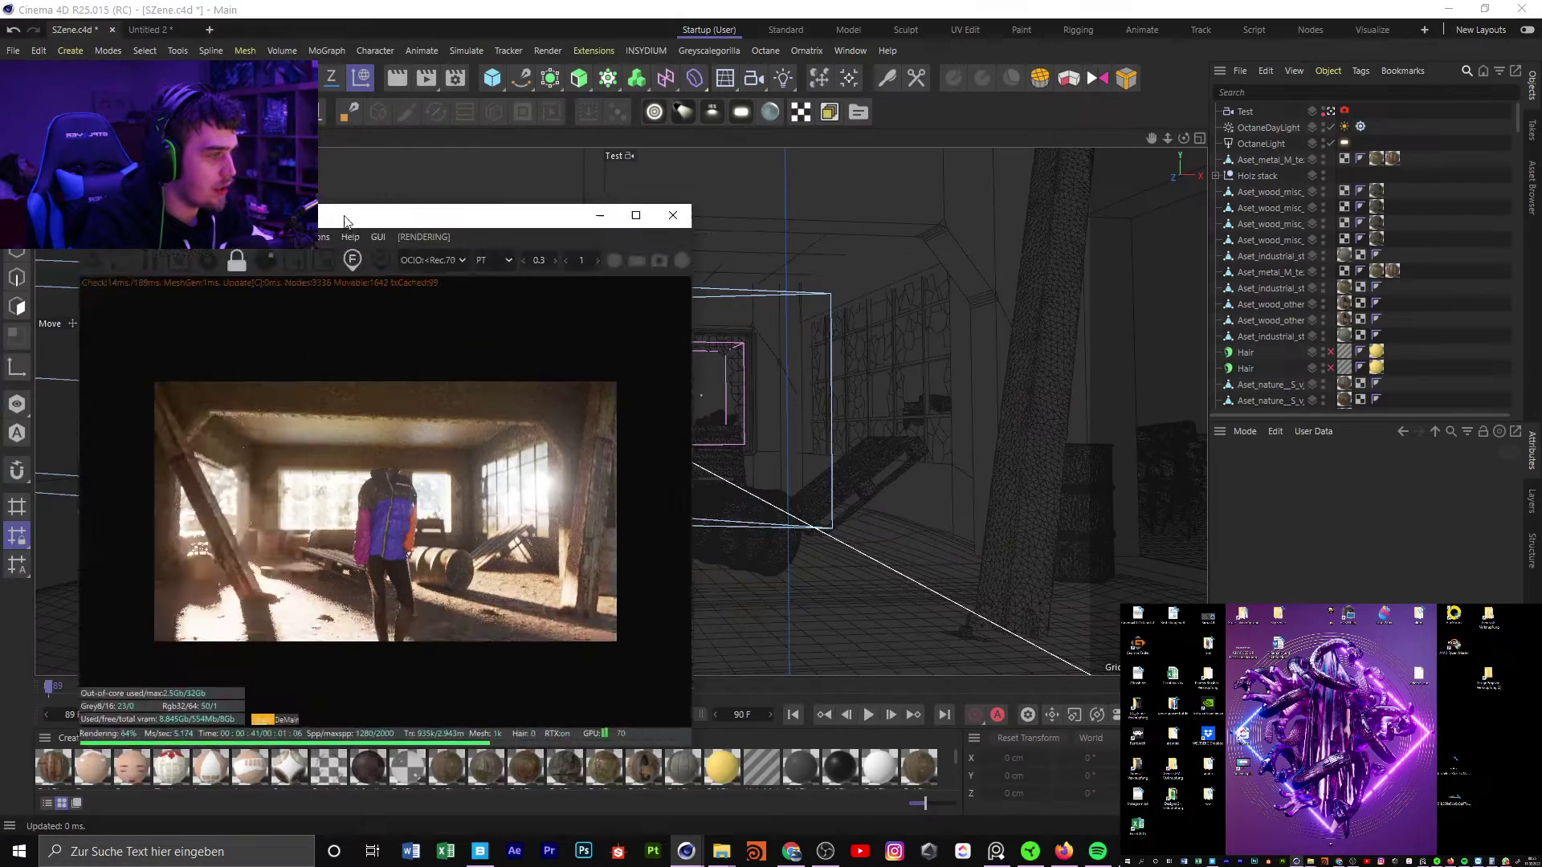
Re-enable the three Octane Scatter objects via an 'sca' search and reactivate the Test camera
key("Escape")
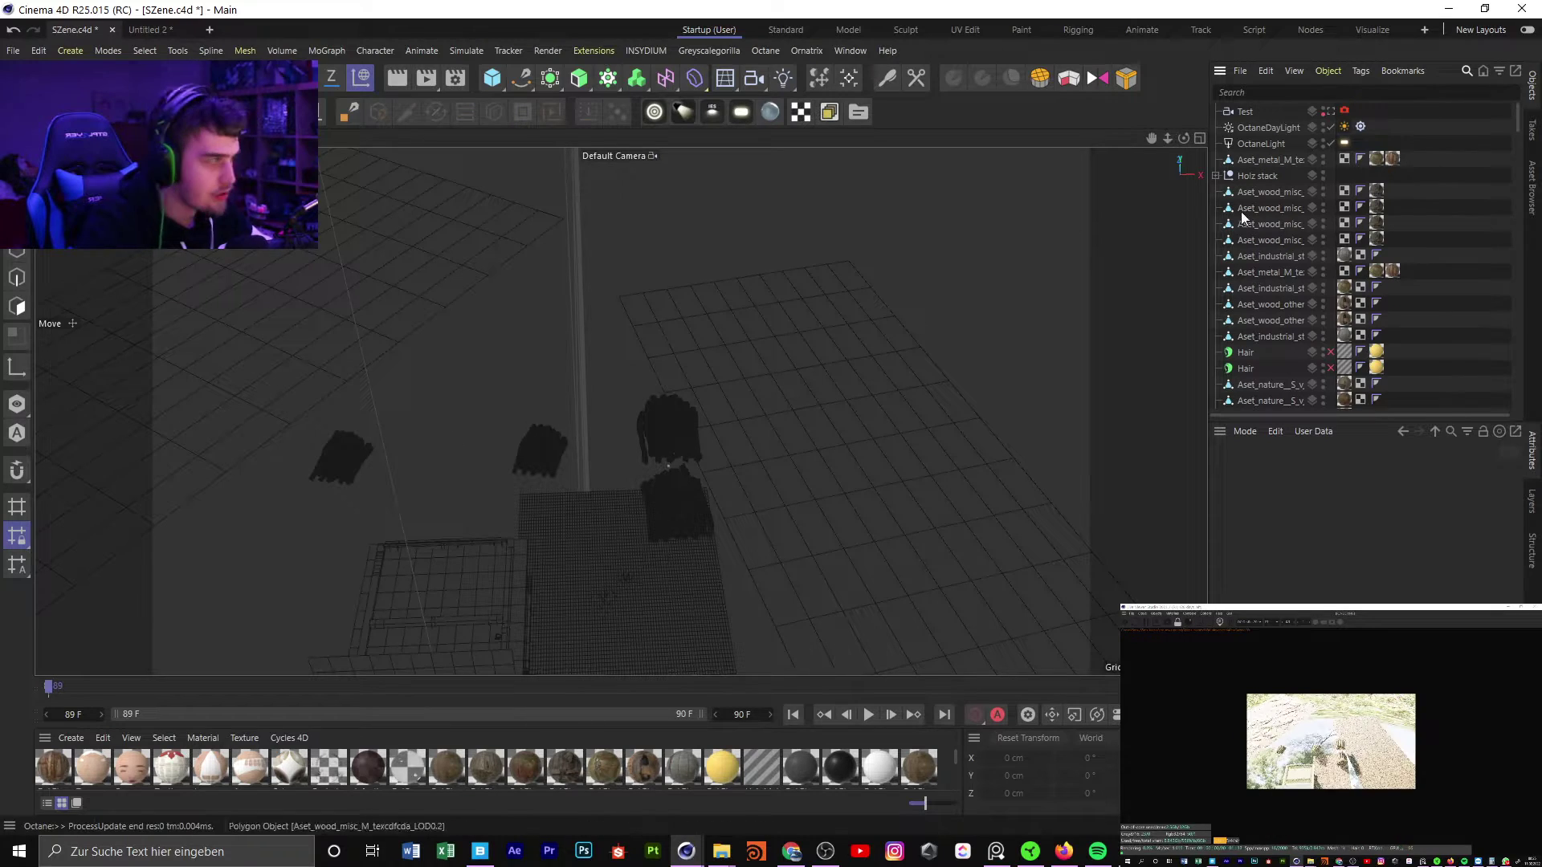
left_click(1277, 91)
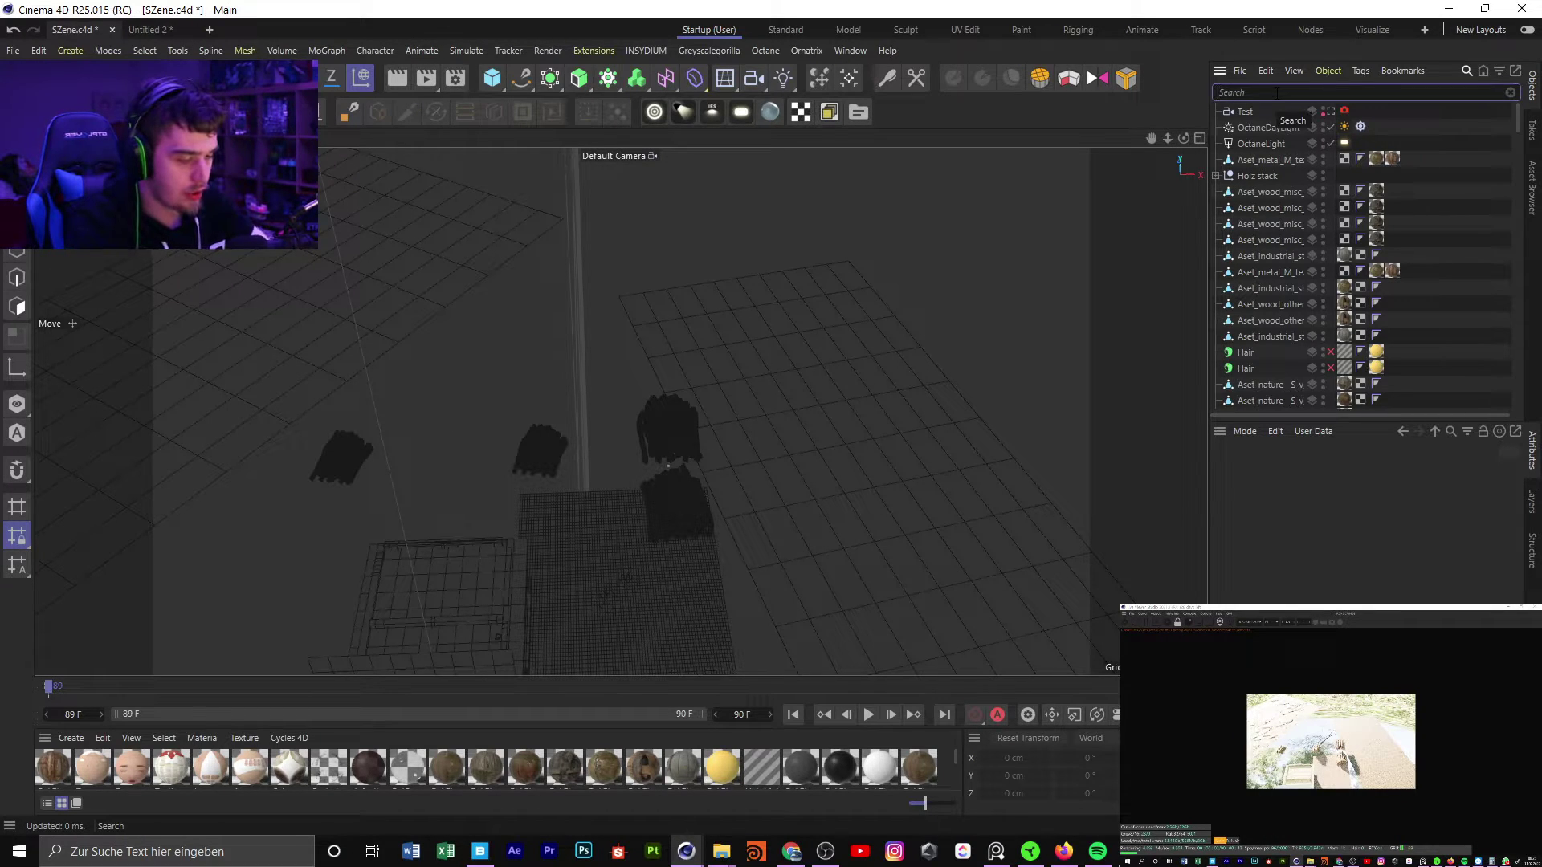
type("sca")
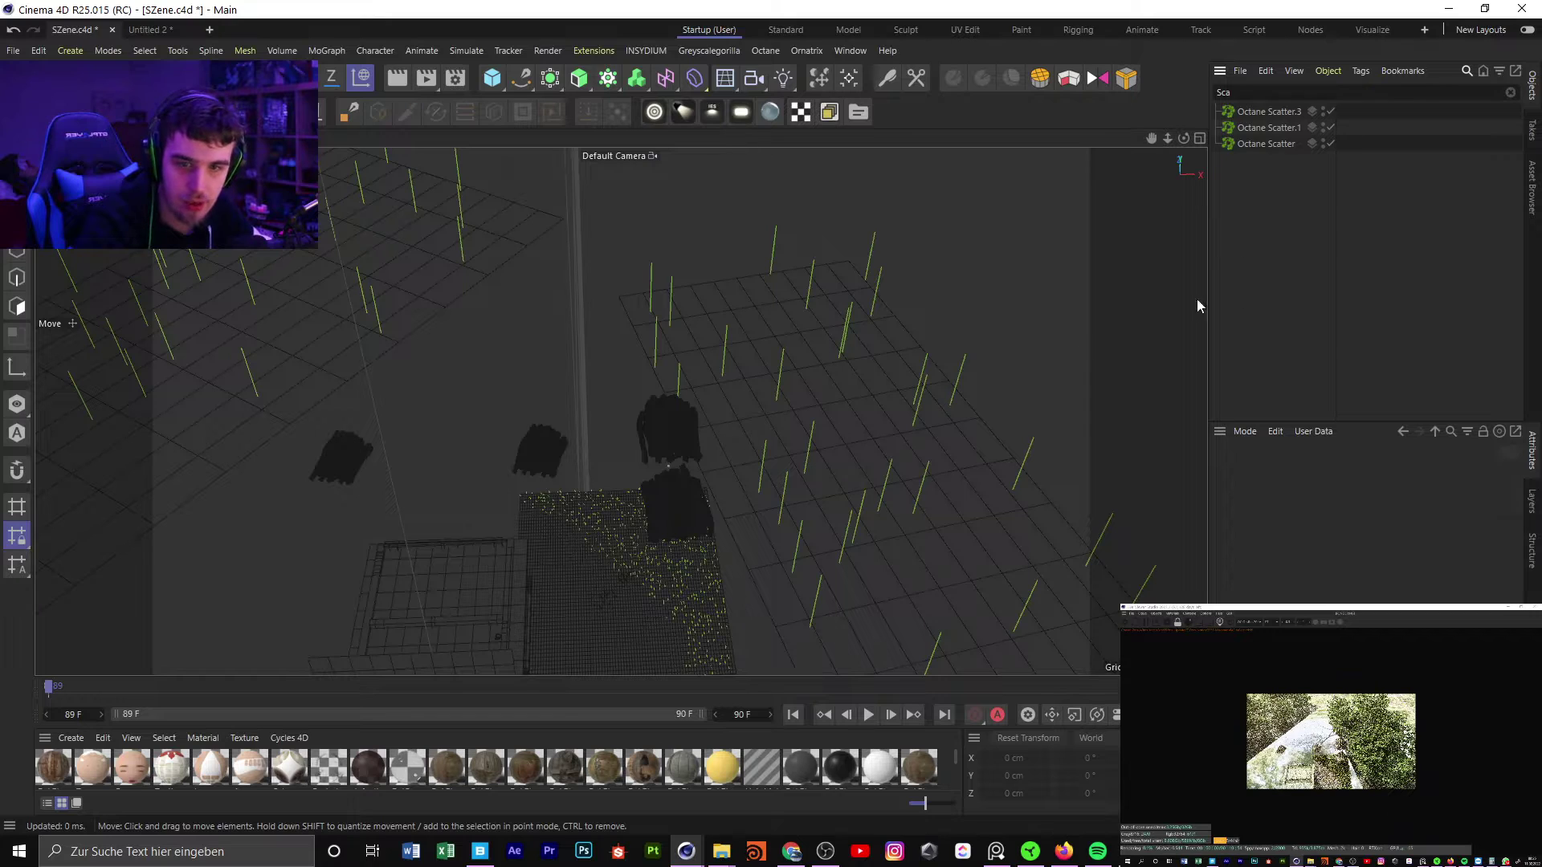
key("Escape")
left_click(1329, 111)
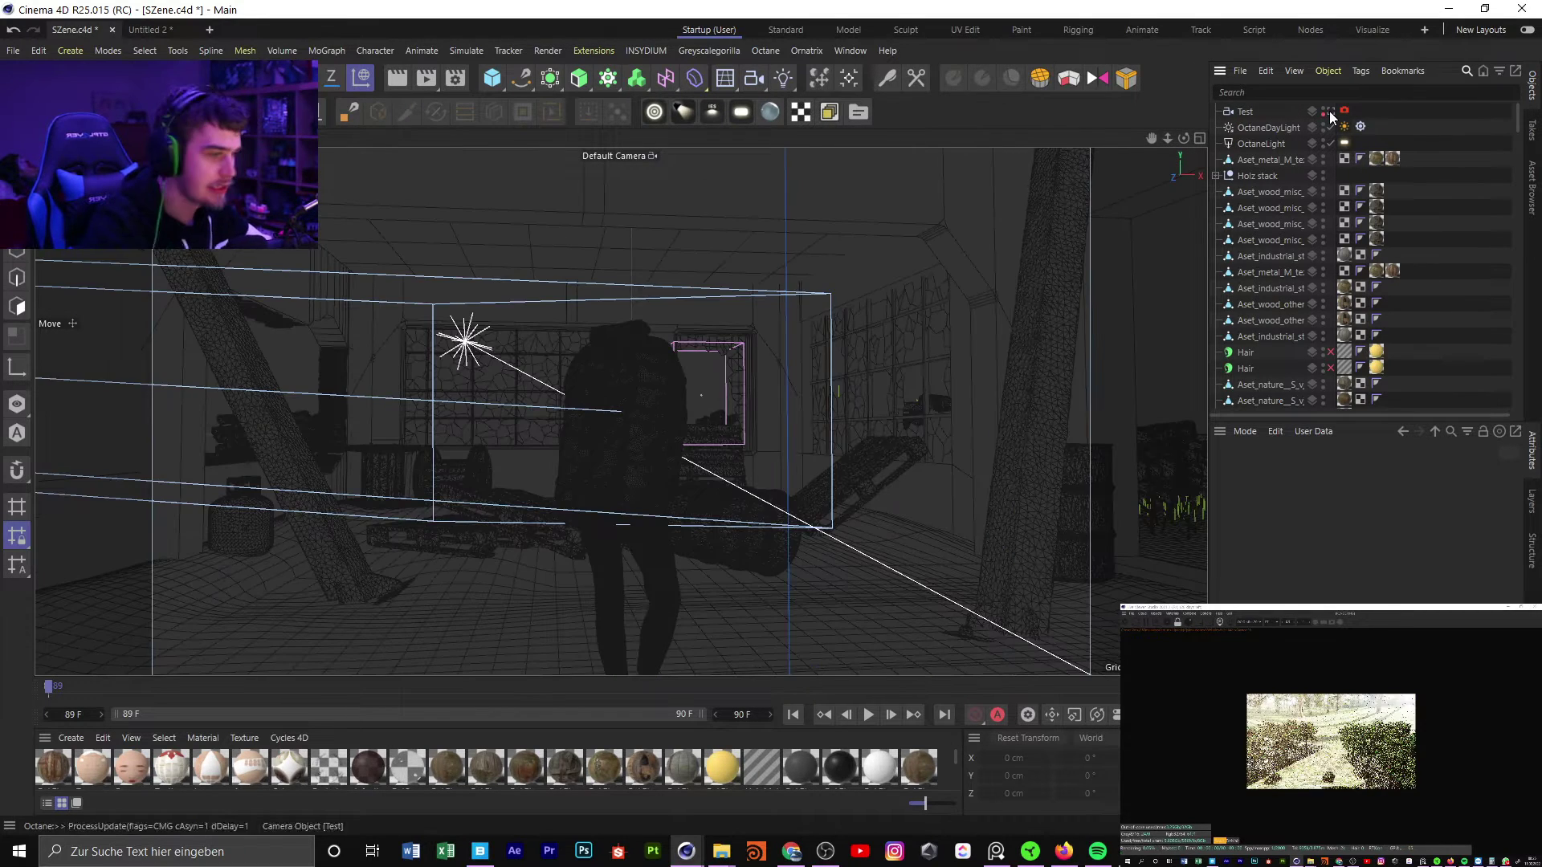